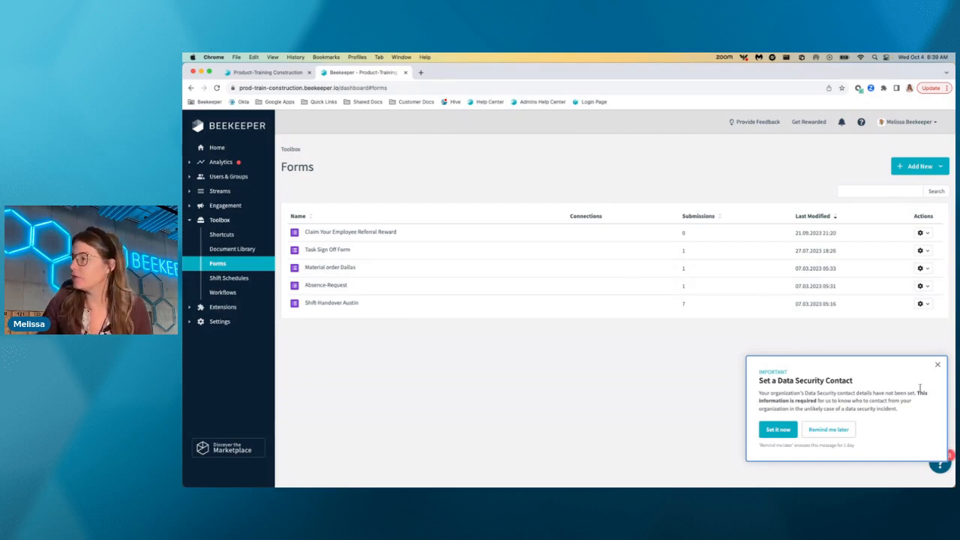
# Dismiss the data security notice, and open the form template library filtered to Form templates.
pyautogui.click(938, 364)
pyautogui.click(918, 173)
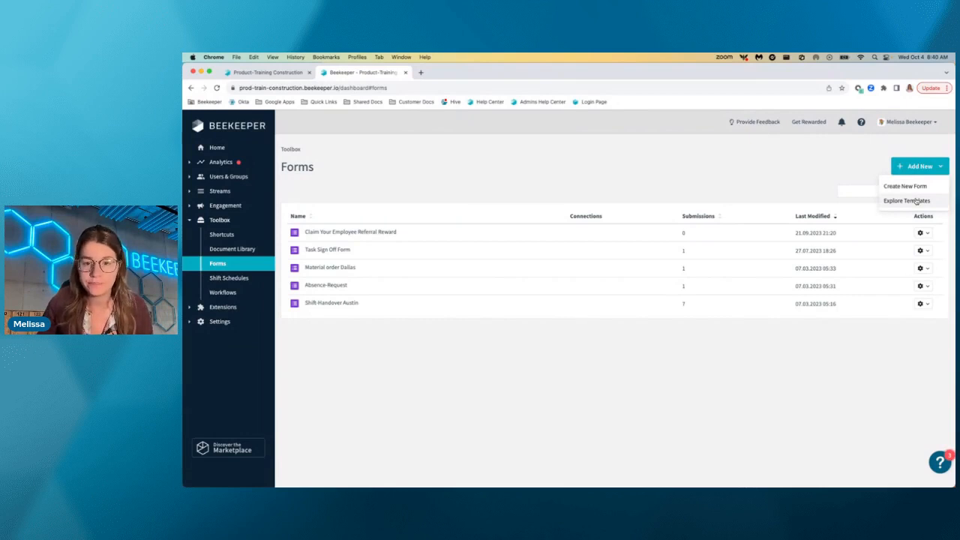
pyautogui.click(916, 202)
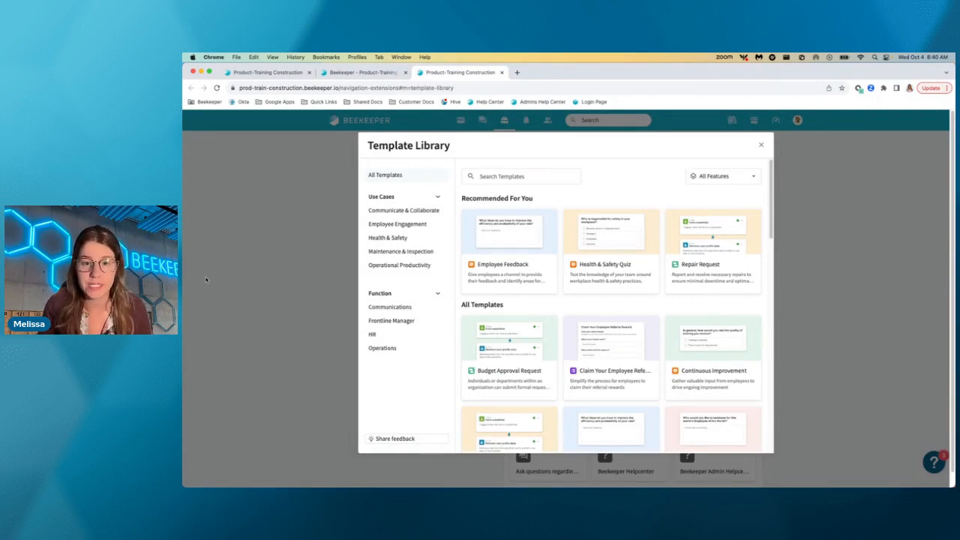
pyautogui.click(716, 176)
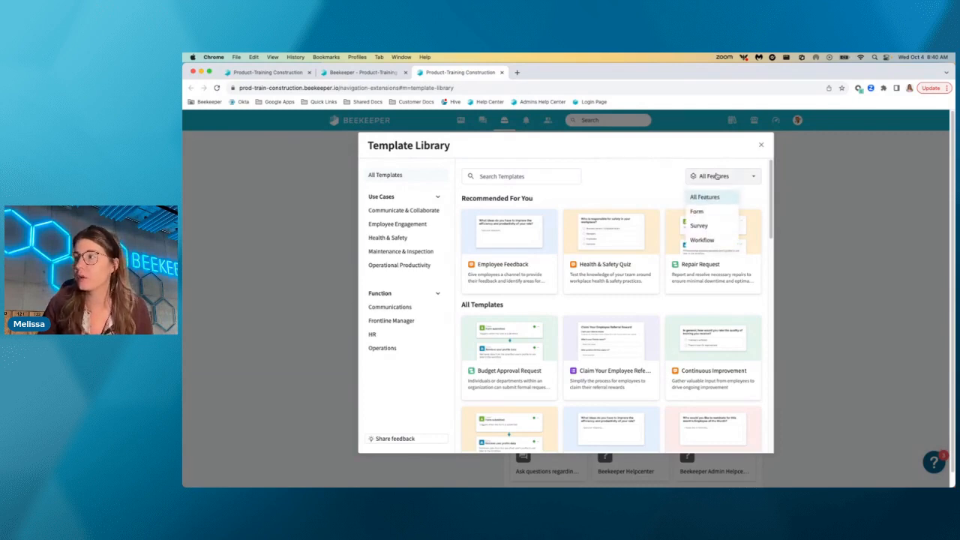
pyautogui.click(708, 212)
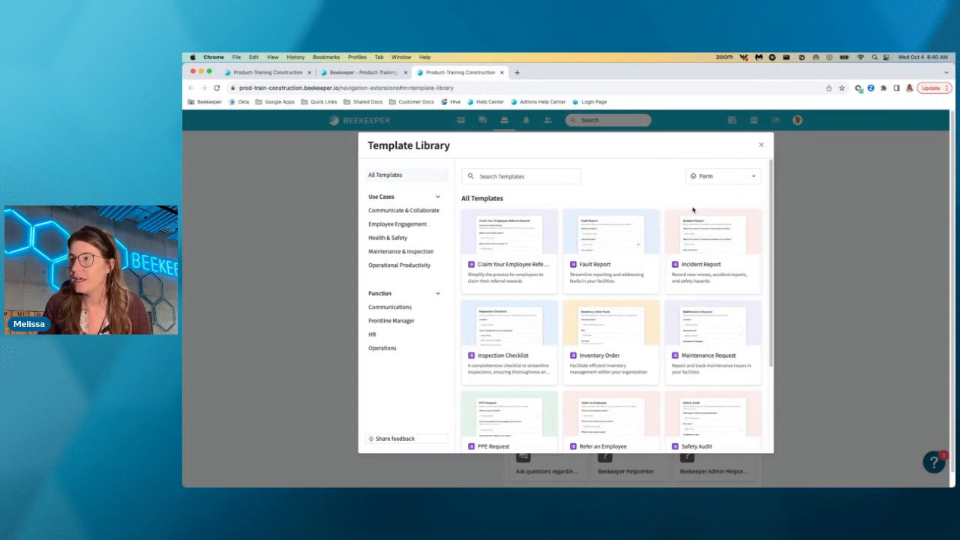
# Create a form from the Inspection Checklist template.
pyautogui.scroll(-2, 596, 282)
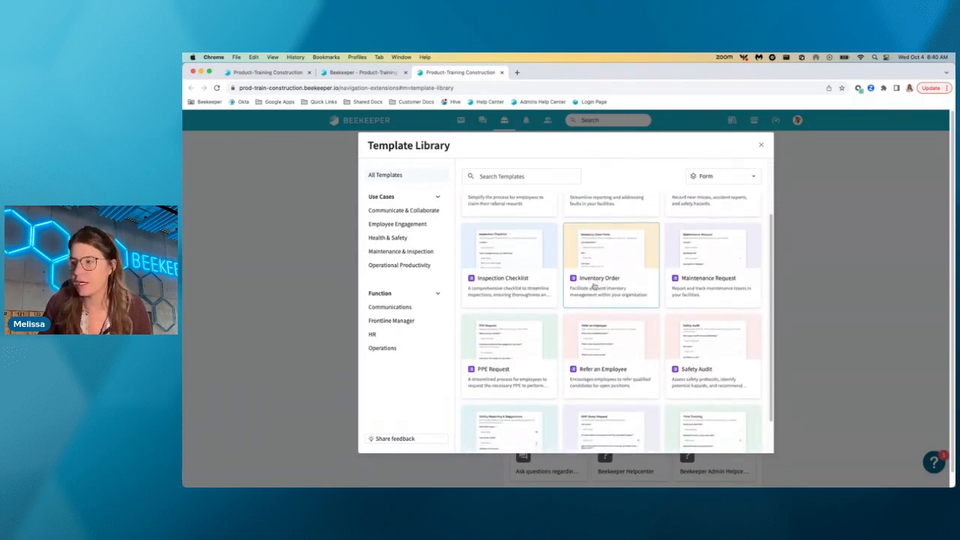
pyautogui.scroll(-2, 622, 280)
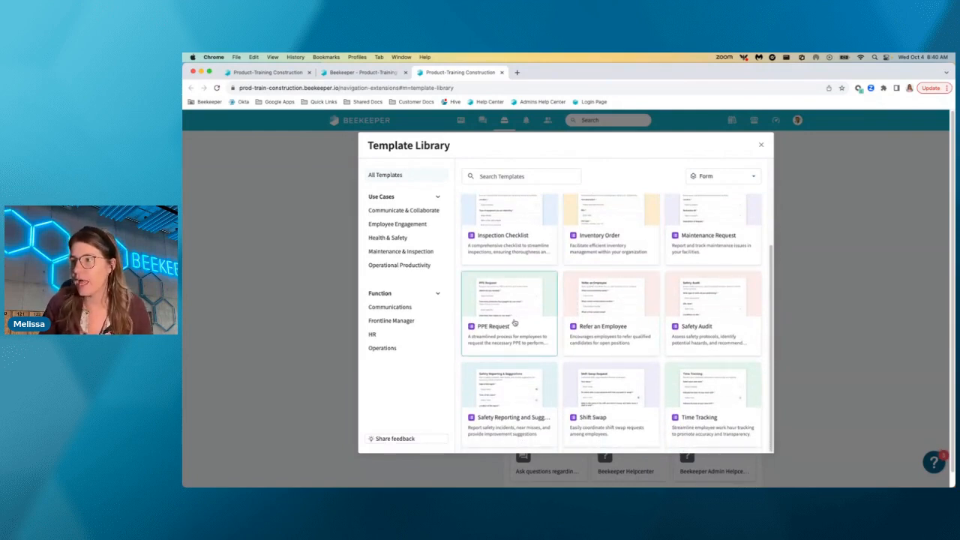
pyautogui.click(511, 230)
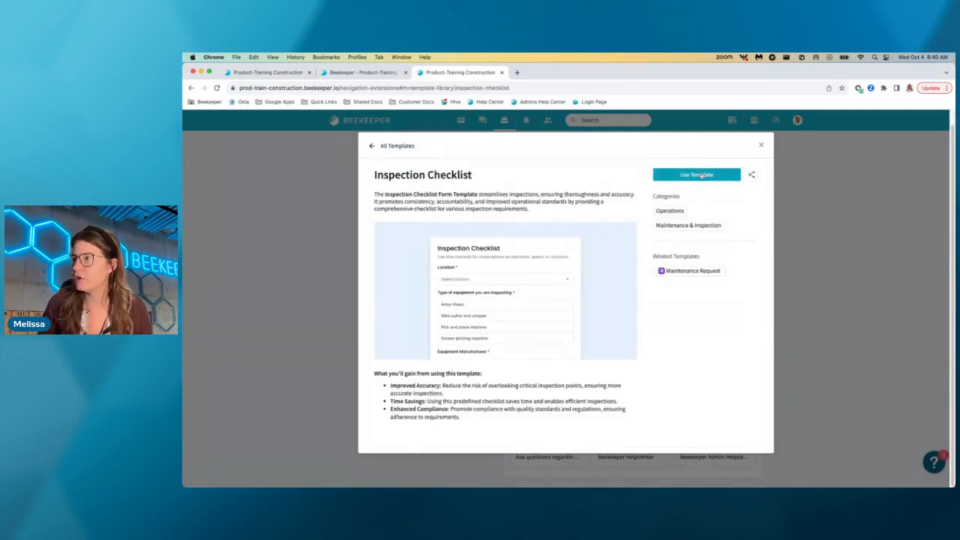
pyautogui.click(701, 175)
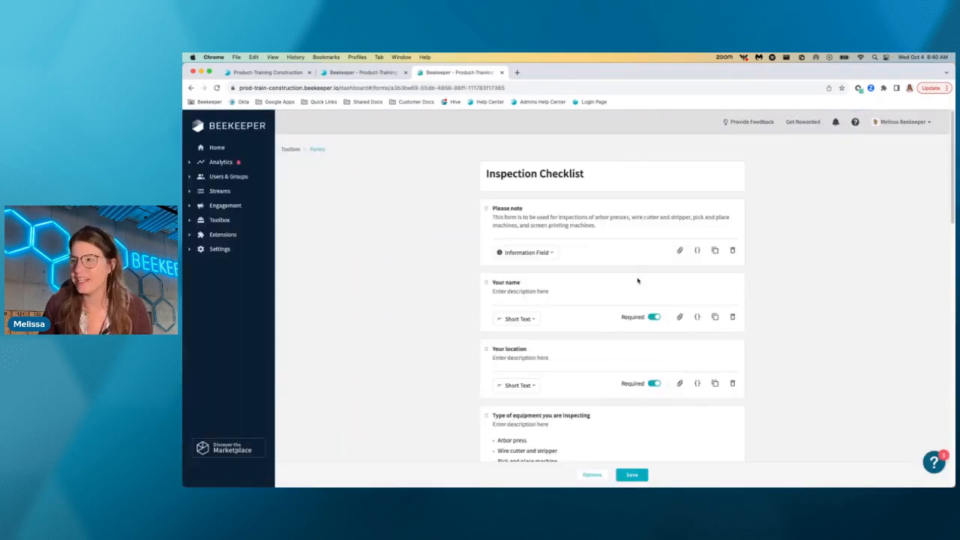
# Look through the prefilled questions of the Inspection Checklist form.
pyautogui.scroll(-3, 637, 280)
pyautogui.scroll(-2, 637, 280)
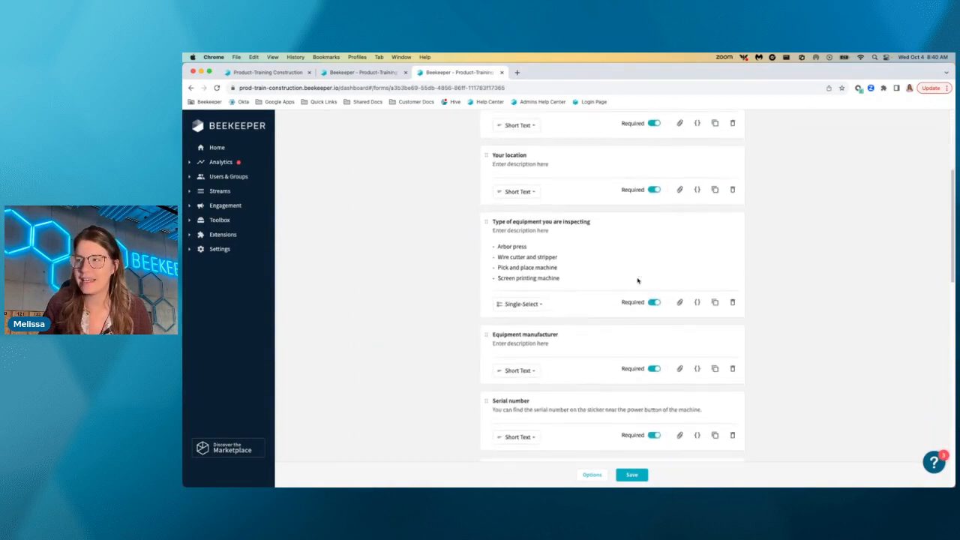
pyautogui.scroll(5, 638, 280)
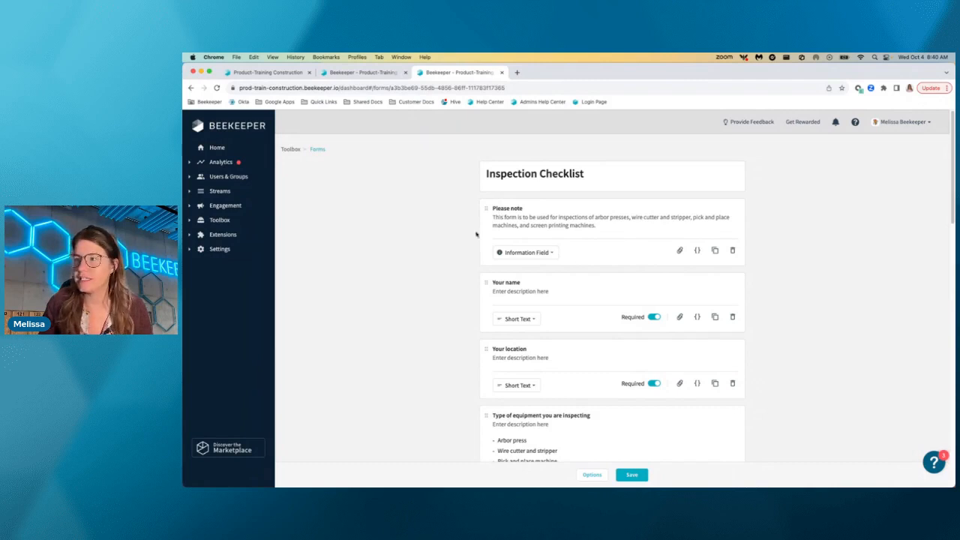
pyautogui.scroll(-1, 604, 318)
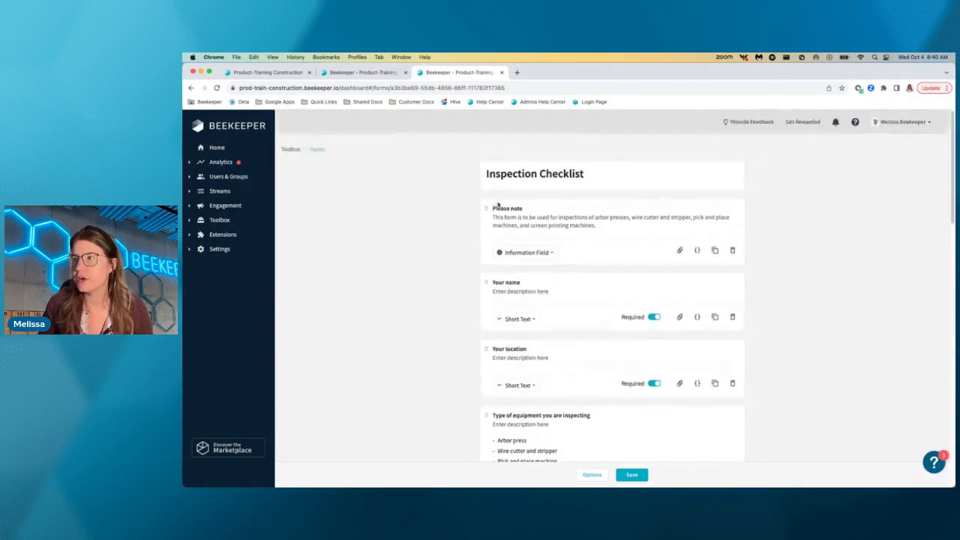
pyautogui.scroll(1, 495, 210)
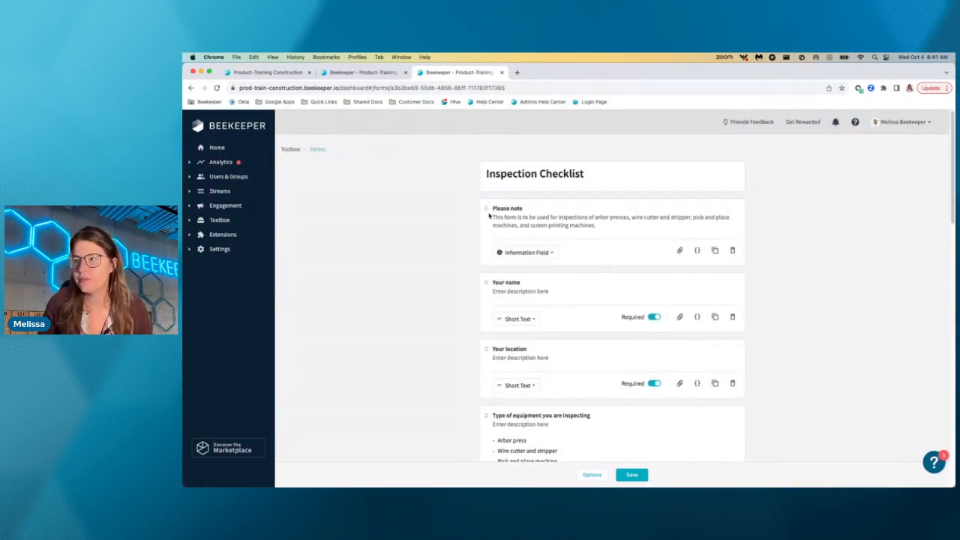
# Try to reorder the "Your name" question, and switch its Required setting off and back on.
pyautogui.moveTo(486, 282); pyautogui.dragTo(476, 259)
pyautogui.scroll(-1, 543, 328)
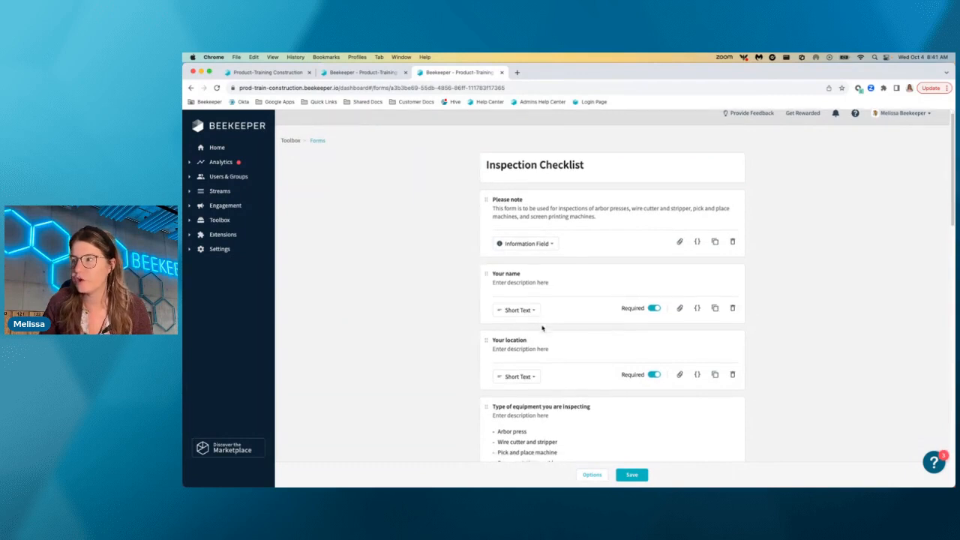
pyautogui.click(659, 308)
pyautogui.click(660, 308)
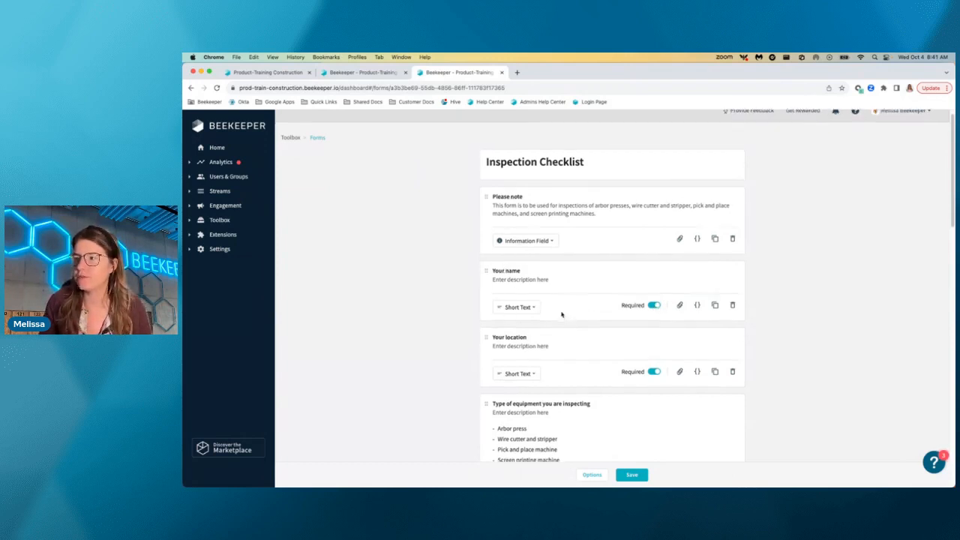
# Examine the answer types offered for the "Your name" question without choosing a different one.
pyautogui.scroll(-1, 516, 318)
pyautogui.click(518, 289)
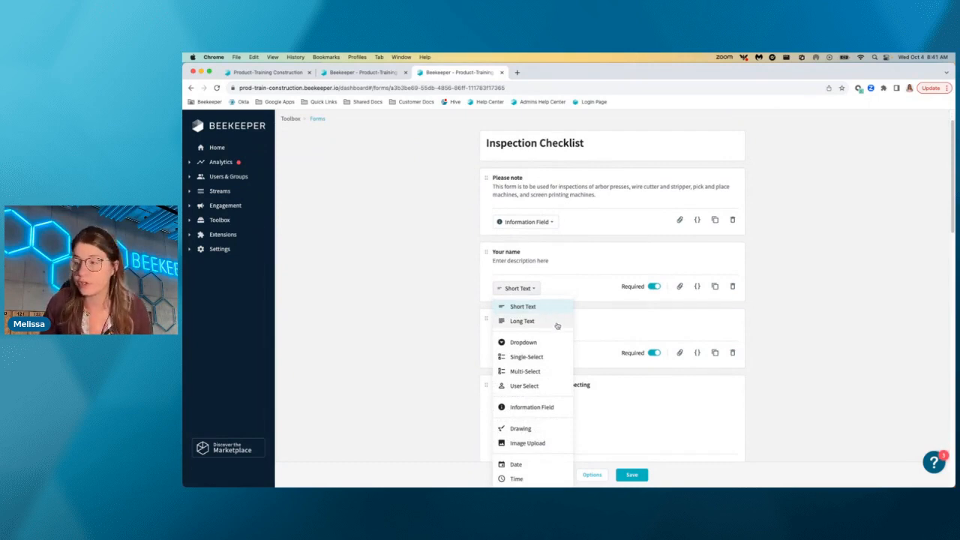
pyautogui.scroll(-2, 557, 325)
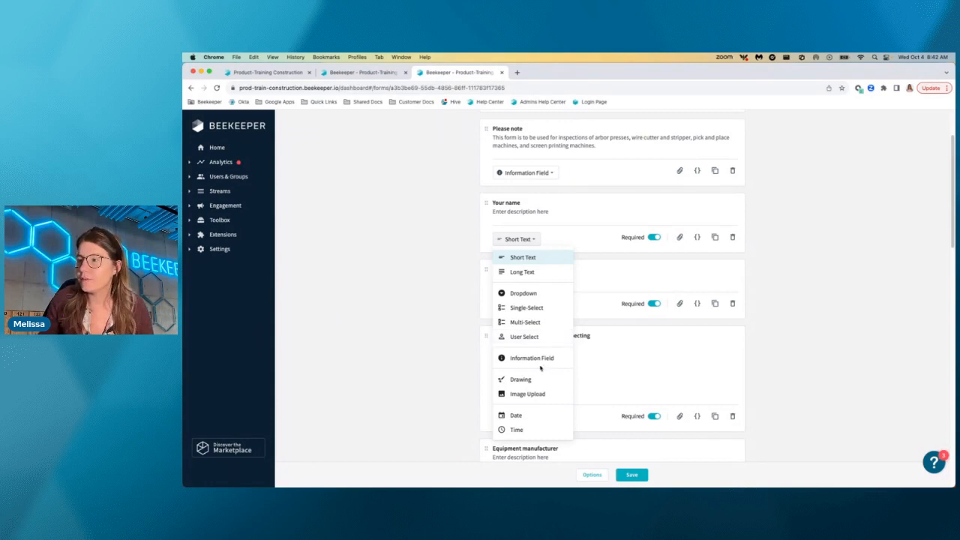
pyautogui.click(443, 330)
pyautogui.scroll(3, 447, 326)
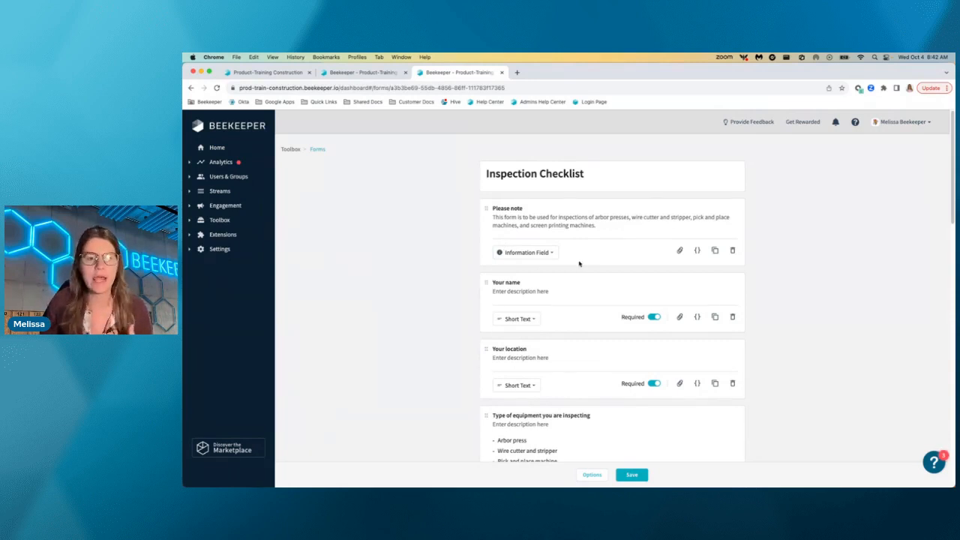
# Change the answer type of the "Your name" question to Drawing.
pyautogui.click(532, 323)
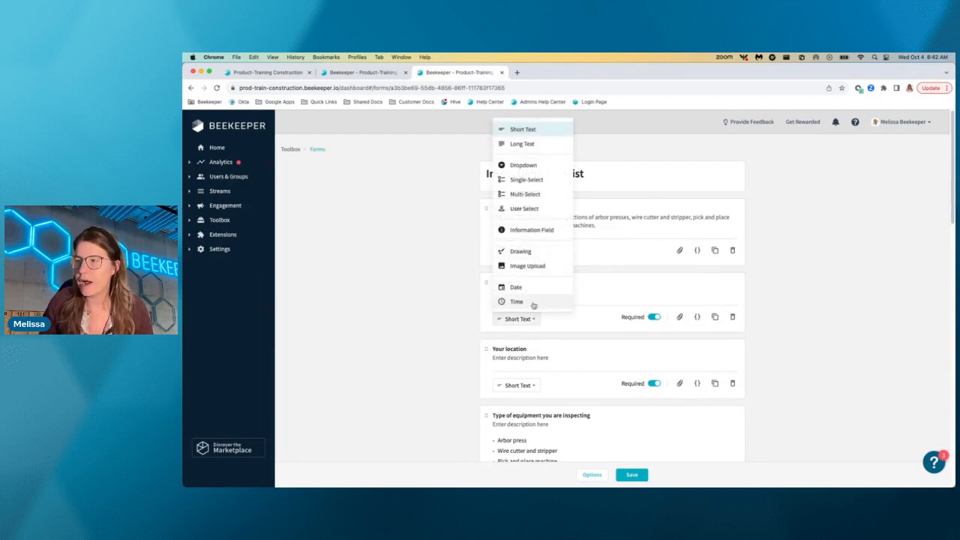
pyautogui.click(530, 258)
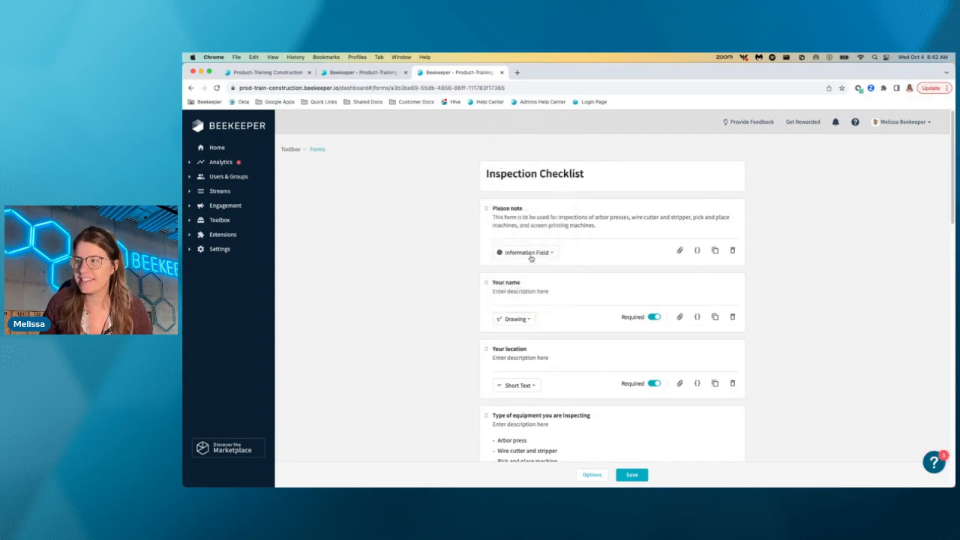
pyautogui.click(529, 323)
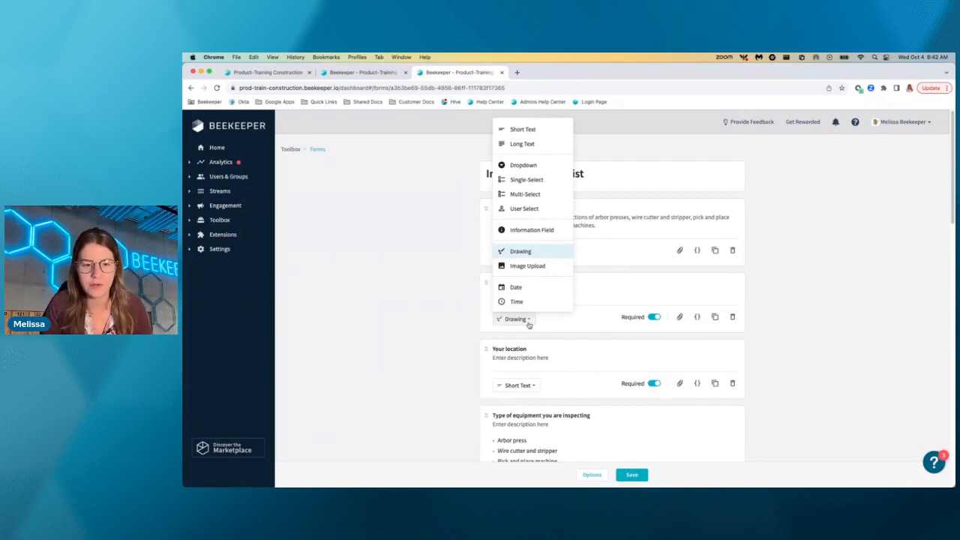
pyautogui.click(529, 324)
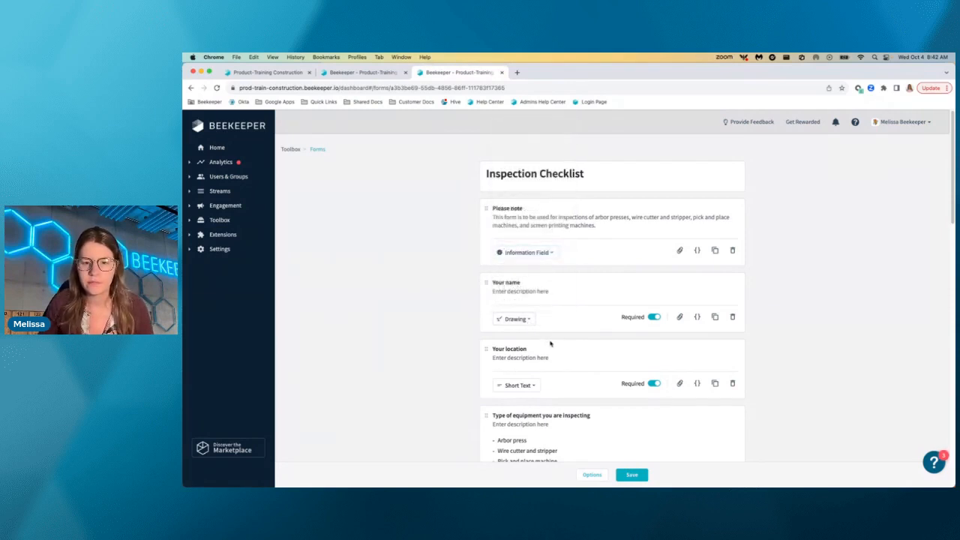
# Duplicate the "Is the machine sufficiently lubricated?" question and delete the extra copy.
pyautogui.scroll(-3, 548, 343)
pyautogui.scroll(-5, 546, 343)
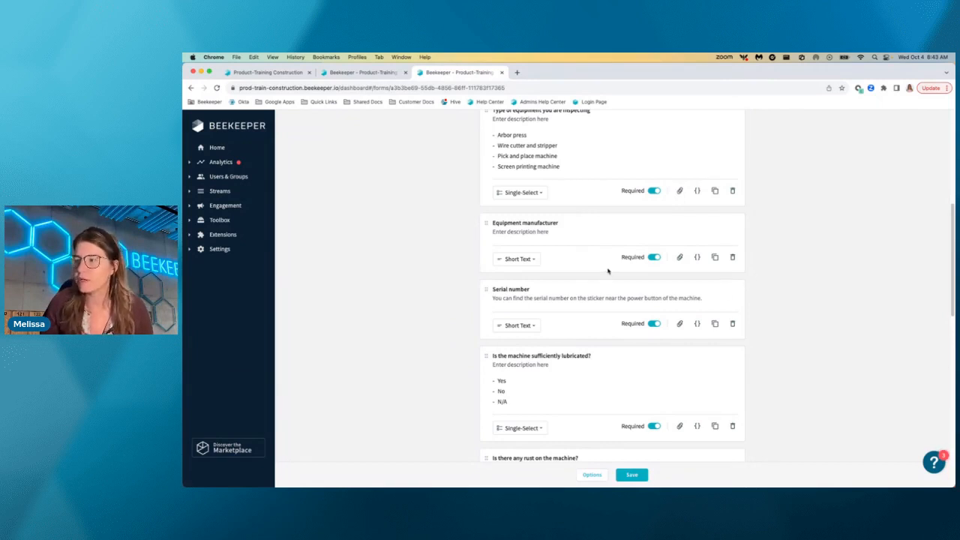
pyautogui.scroll(-3, 608, 271)
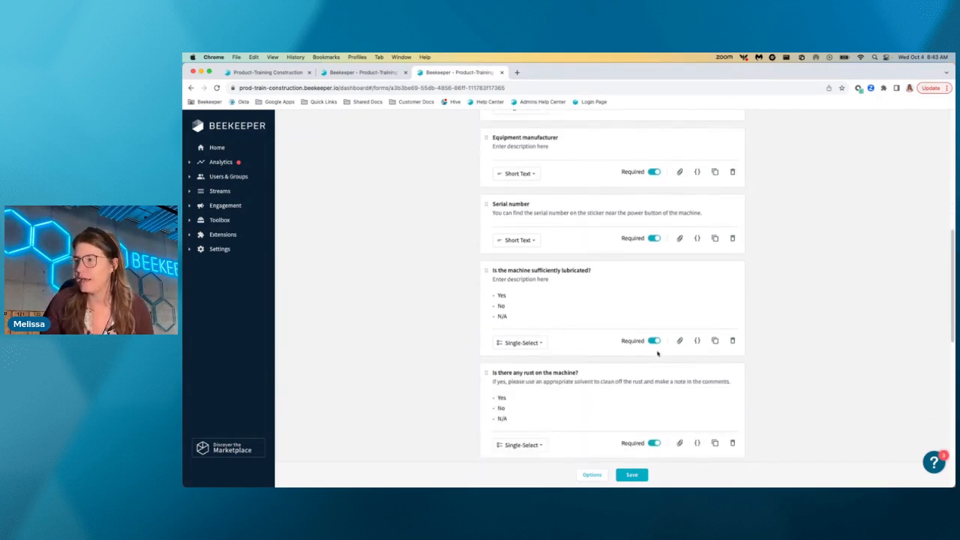
pyautogui.click(714, 341)
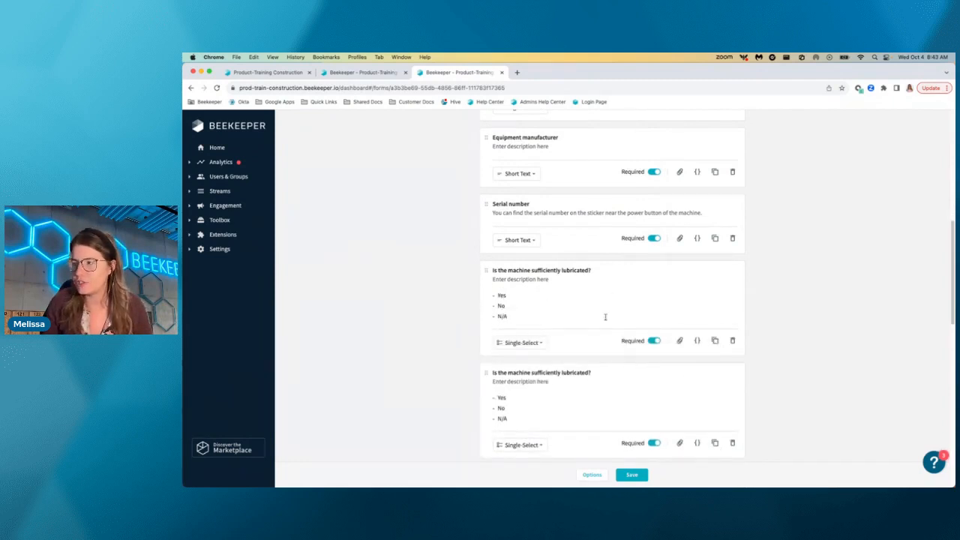
pyautogui.scroll(-2, 621, 390)
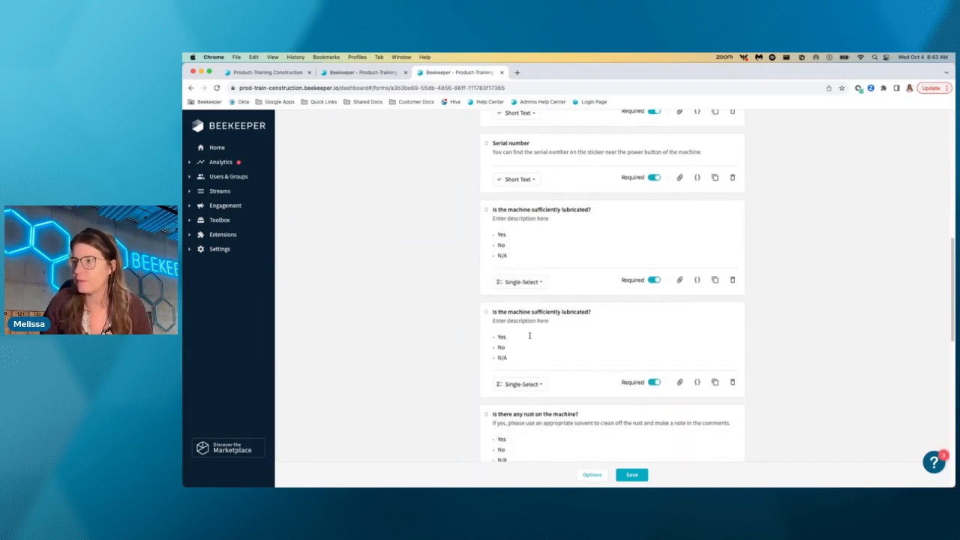
pyautogui.click(732, 281)
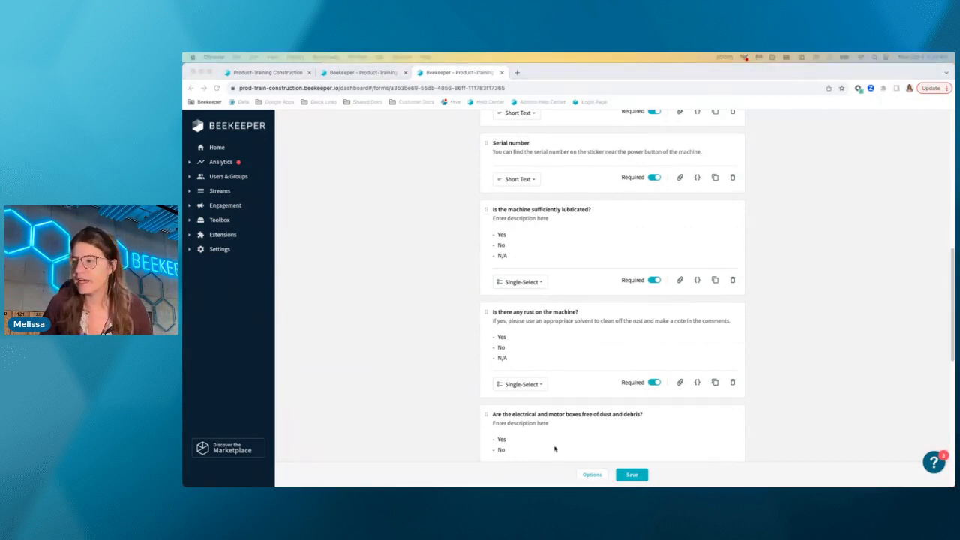
# Save the Inspection Checklist form and return to the list of forms.
pyautogui.click(634, 477)
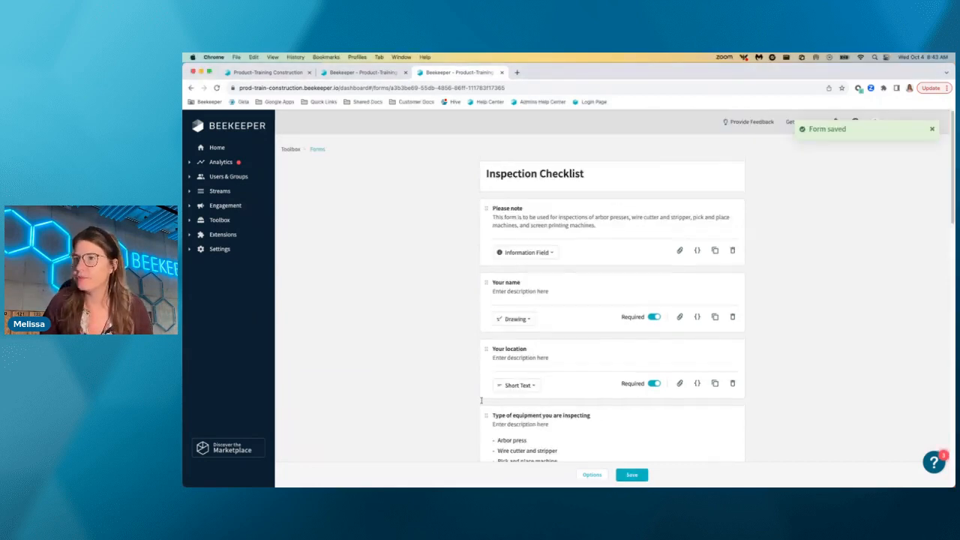
pyautogui.click(219, 220)
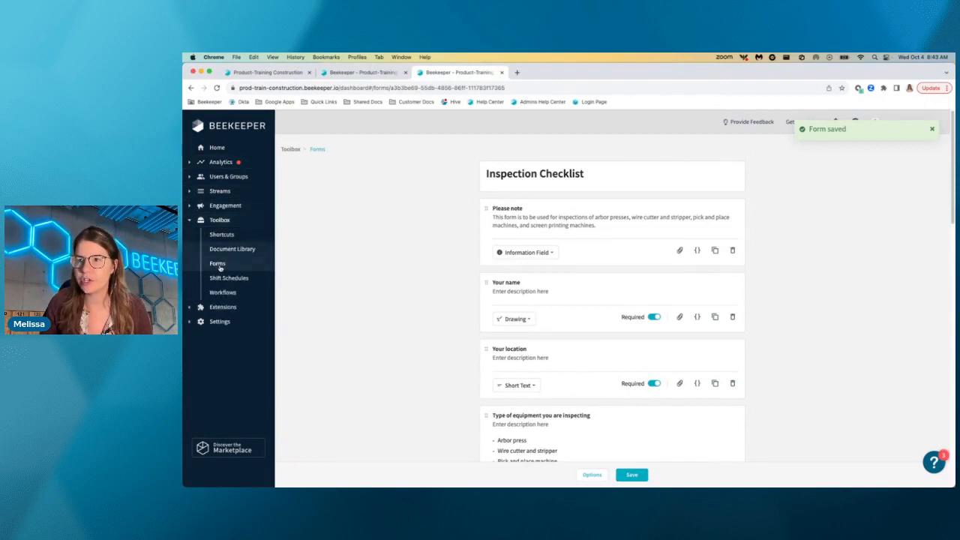
pyautogui.click(221, 263)
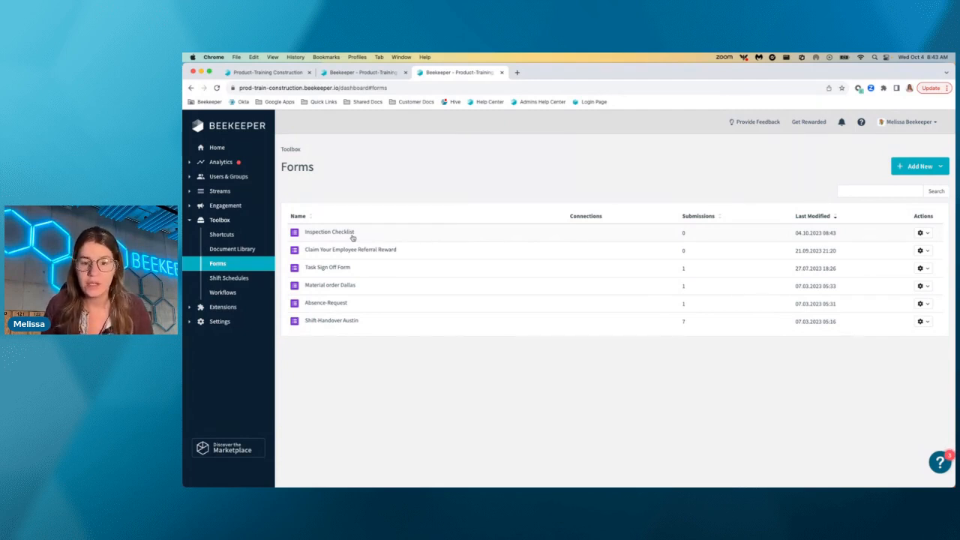
# Copy the share URL of the Inspection Checklist form and close the sharing dialog.
pyautogui.click(924, 234)
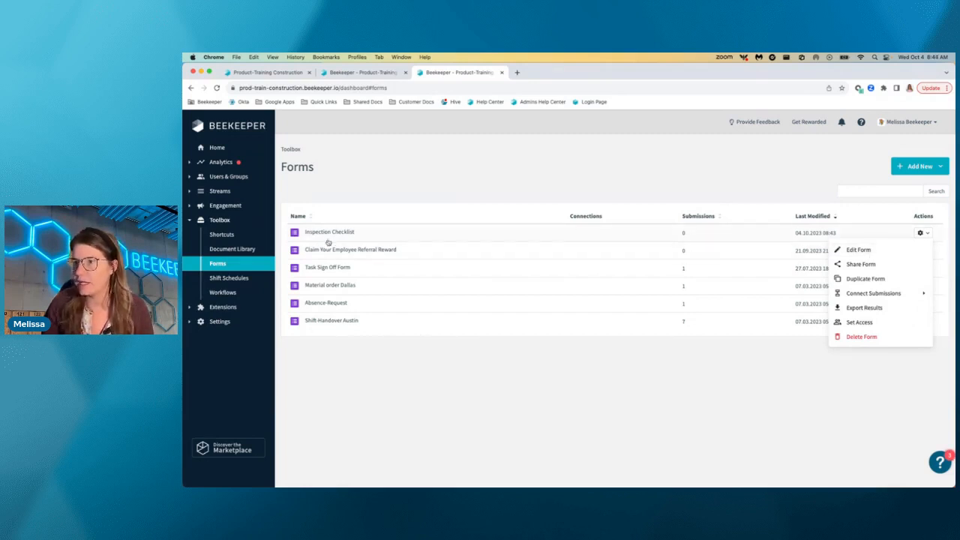
pyautogui.click(860, 267)
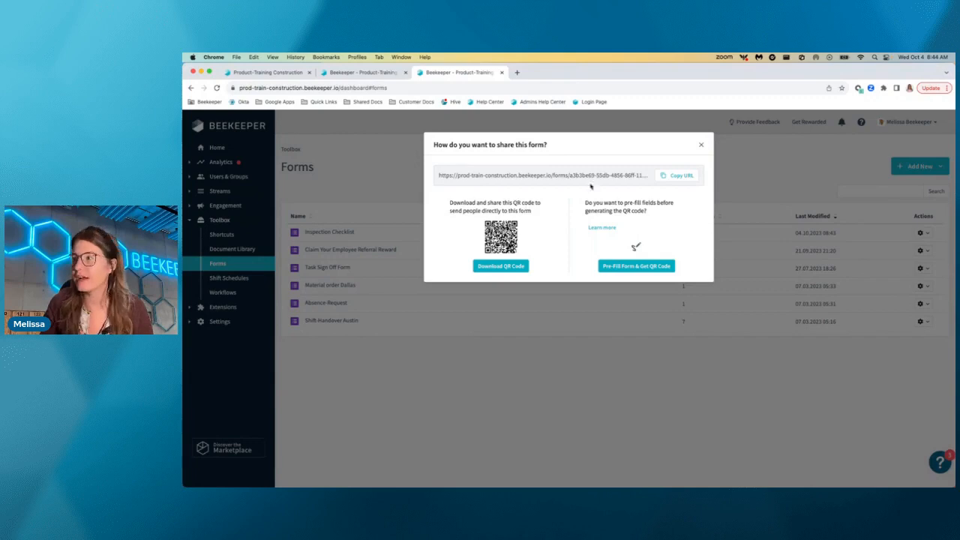
pyautogui.click(683, 176)
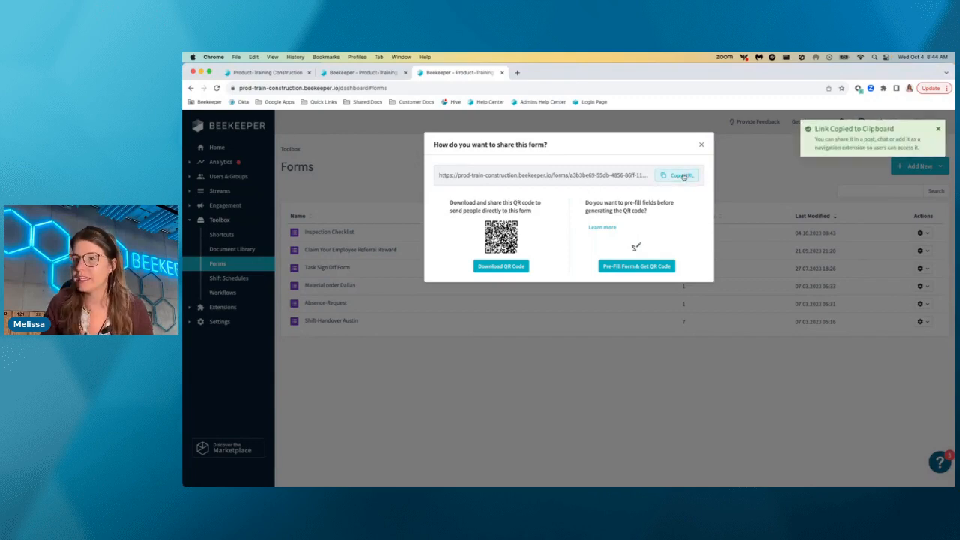
pyautogui.click(235, 238)
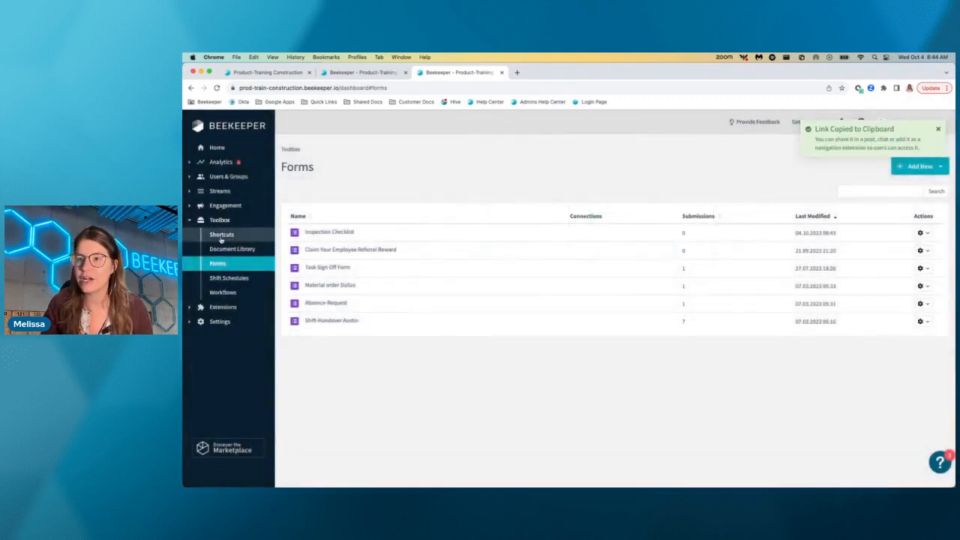
# Add a shortcut titled "Inspection Form" to the Standard shortcuts section, linked to the copied form URL, and save it.
pyautogui.click(222, 237)
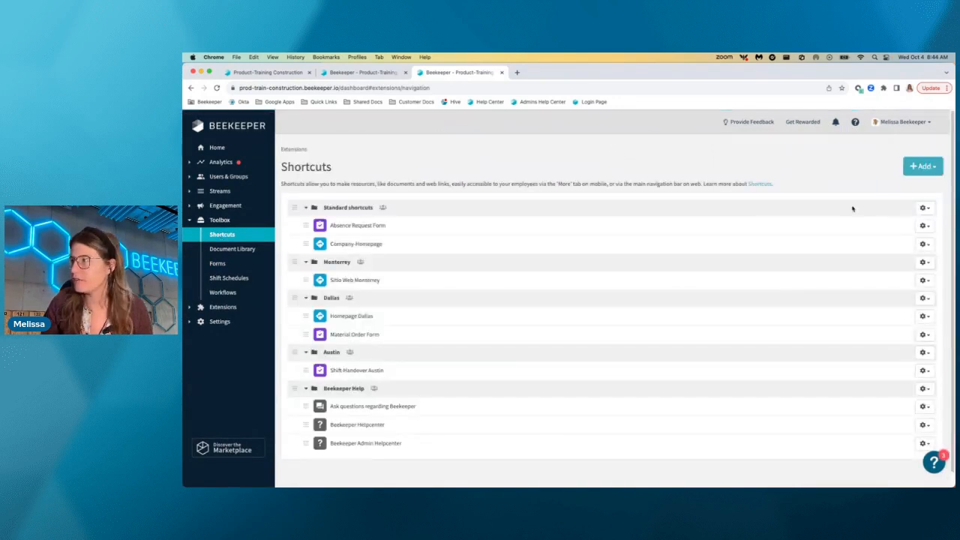
pyautogui.click(924, 208)
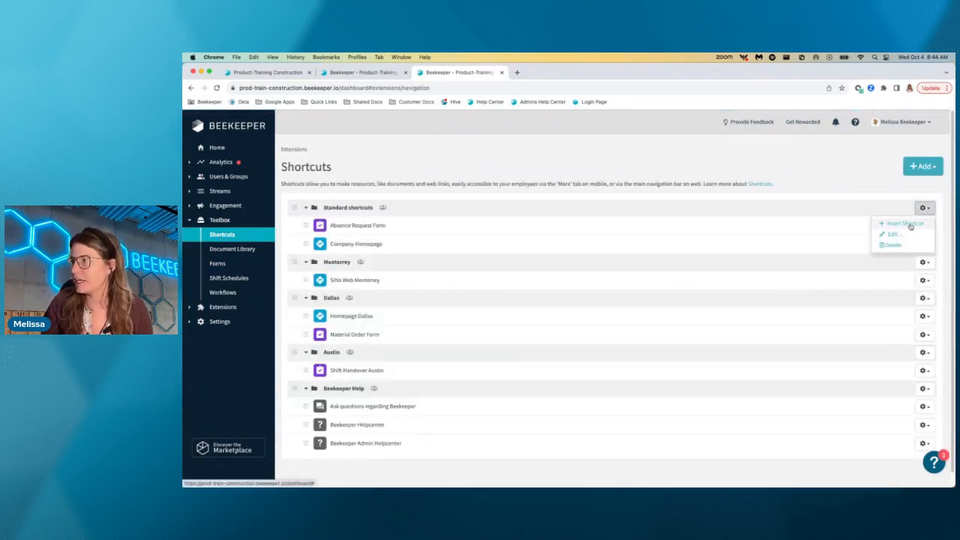
pyautogui.click(909, 224)
pyautogui.click(471, 292)
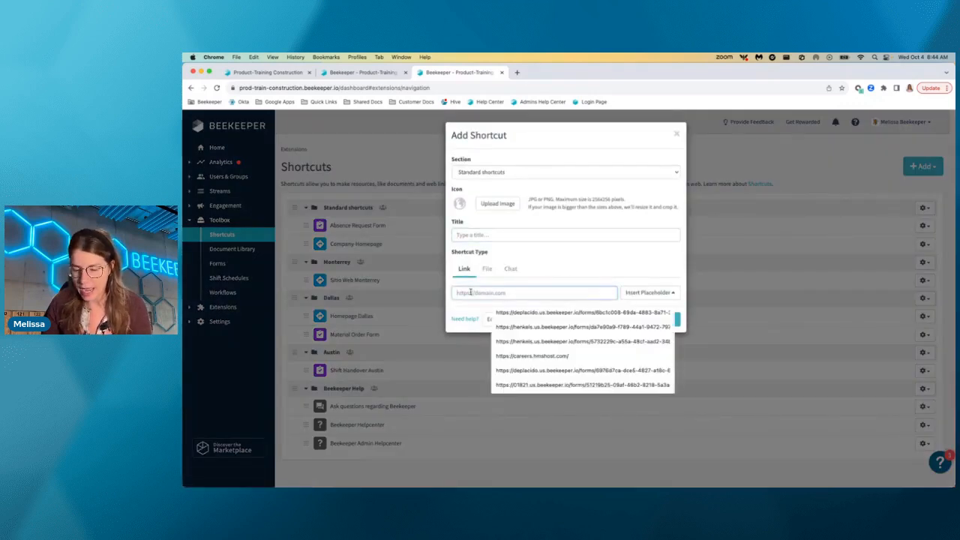
pyautogui.press('super+v')
pyautogui.click(472, 235)
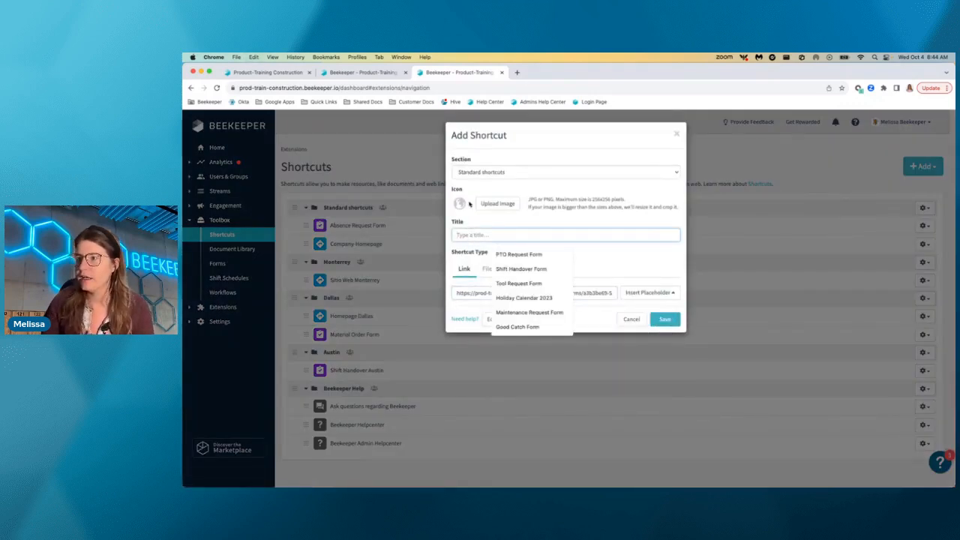
pyautogui.write('Inspec')
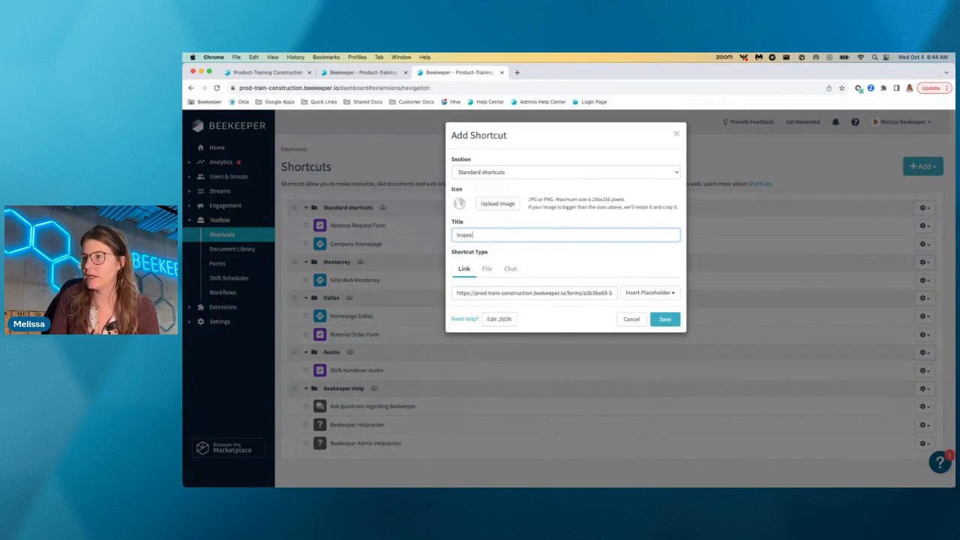
pyautogui.write('tion Form')
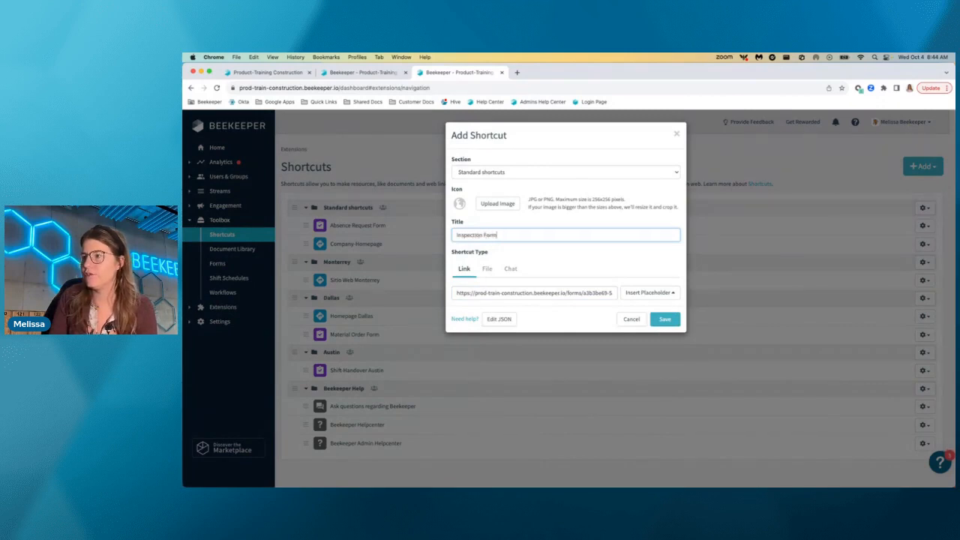
pyautogui.click(675, 323)
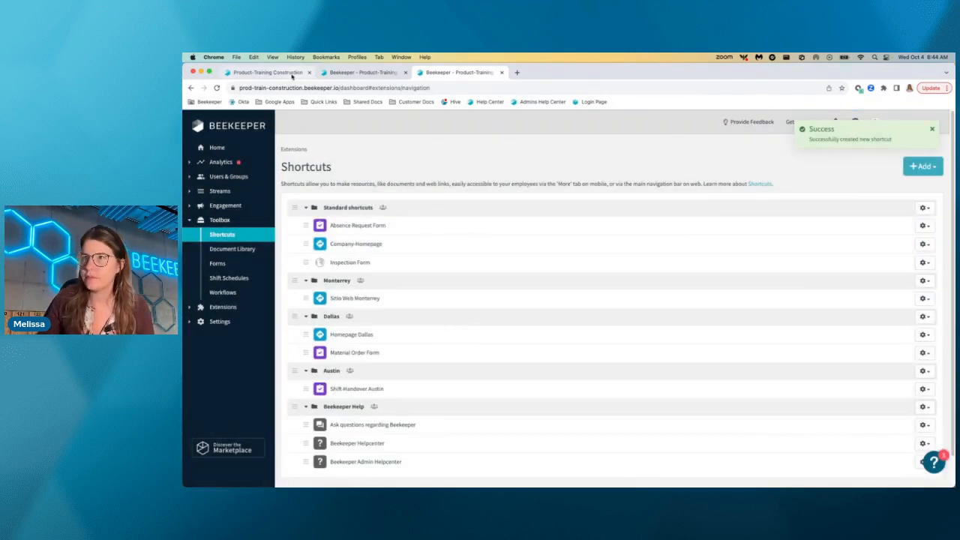
# Open the Inspection Form shortcut in the employee view and look through the form's questions.
pyautogui.click(289, 75)
pyautogui.click(504, 122)
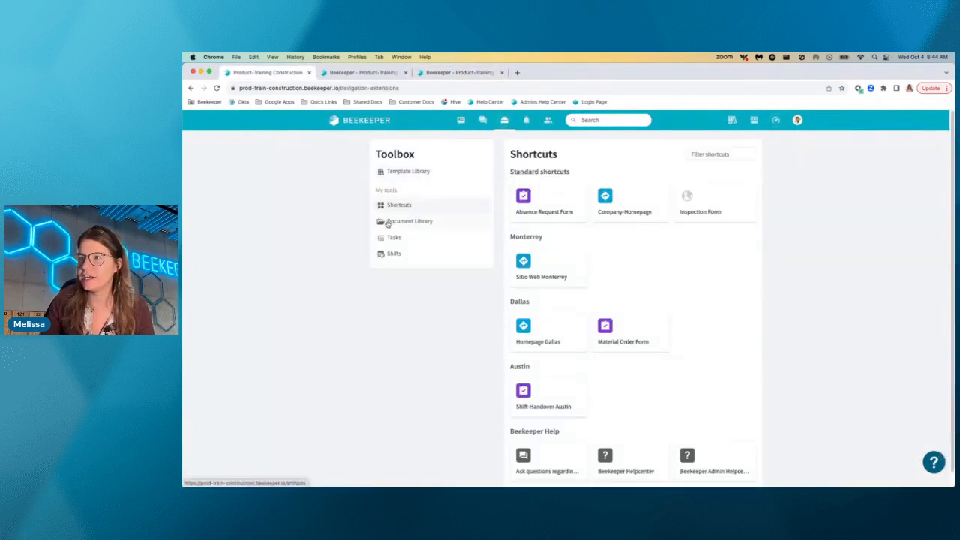
pyautogui.click(692, 207)
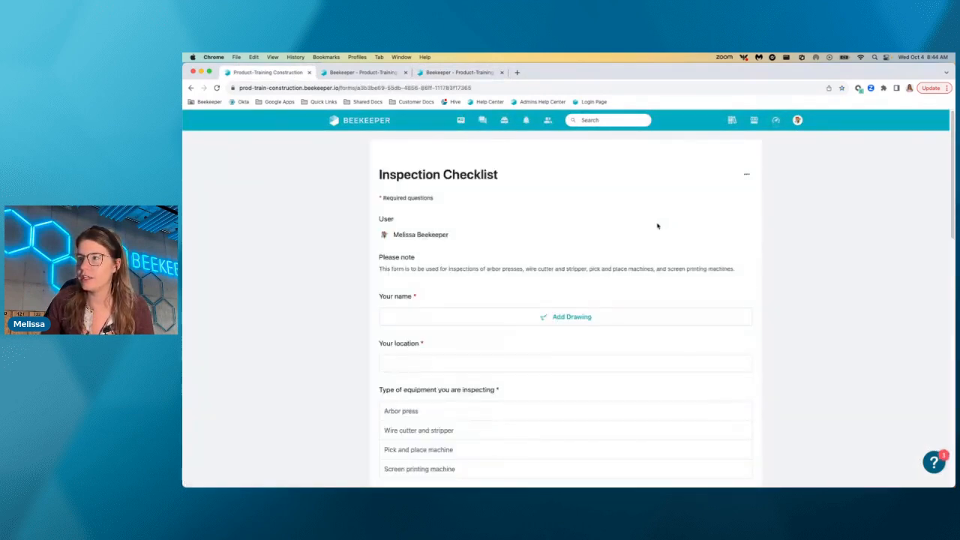
pyautogui.scroll(-3, 655, 225)
pyautogui.scroll(-10, 655, 229)
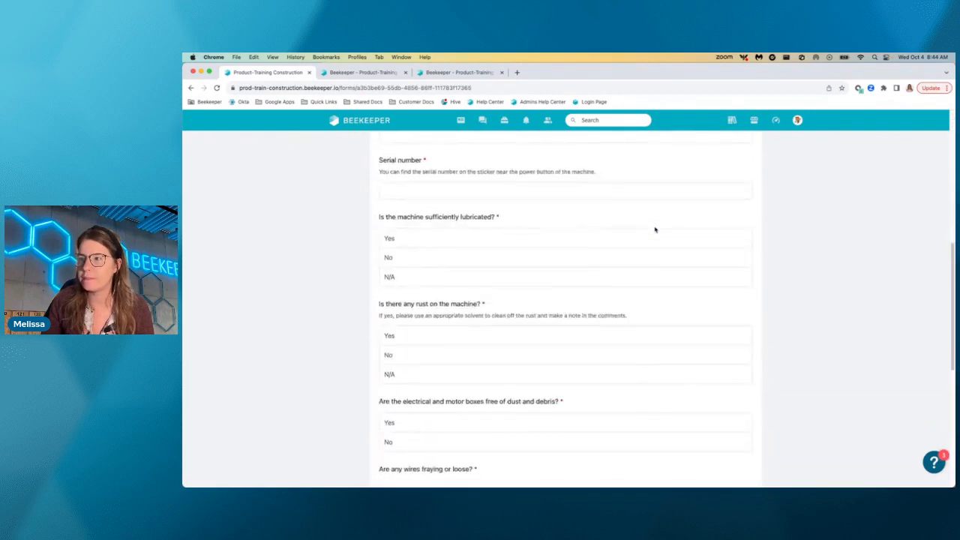
pyautogui.scroll(15, 655, 230)
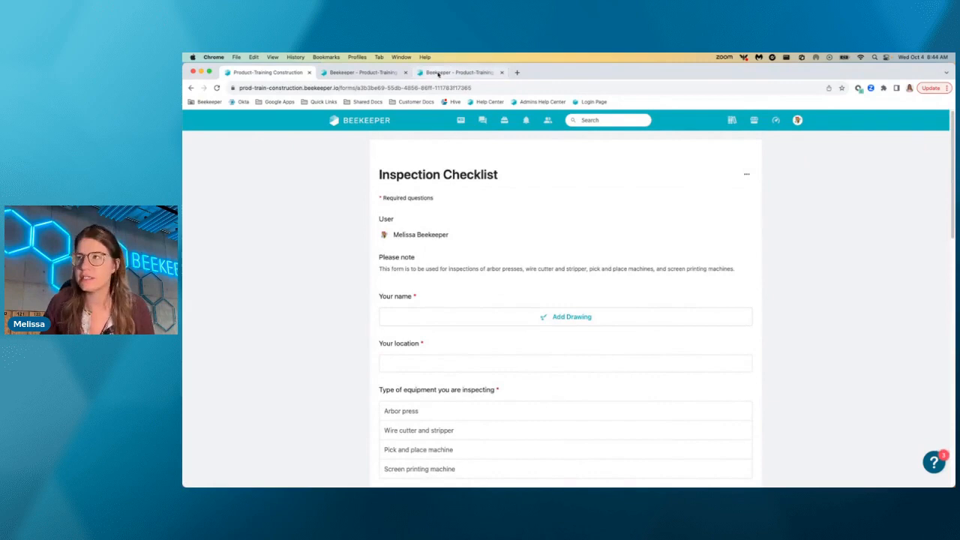
# View the sharing options and QR code pre-fill page of the Claim Your Employee Referral Reward form, and close both.
pyautogui.click(439, 72)
pyautogui.click(381, 73)
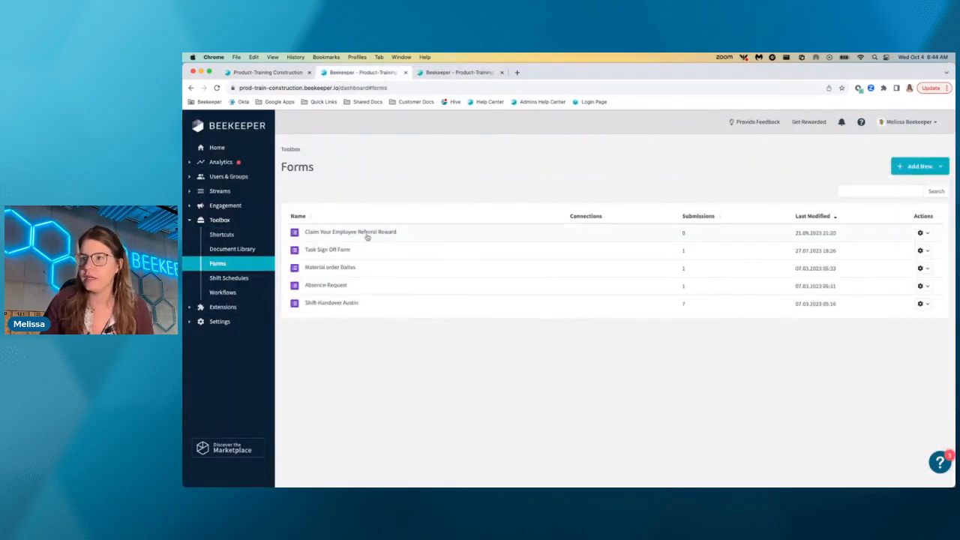
pyautogui.click(921, 233)
pyautogui.click(861, 264)
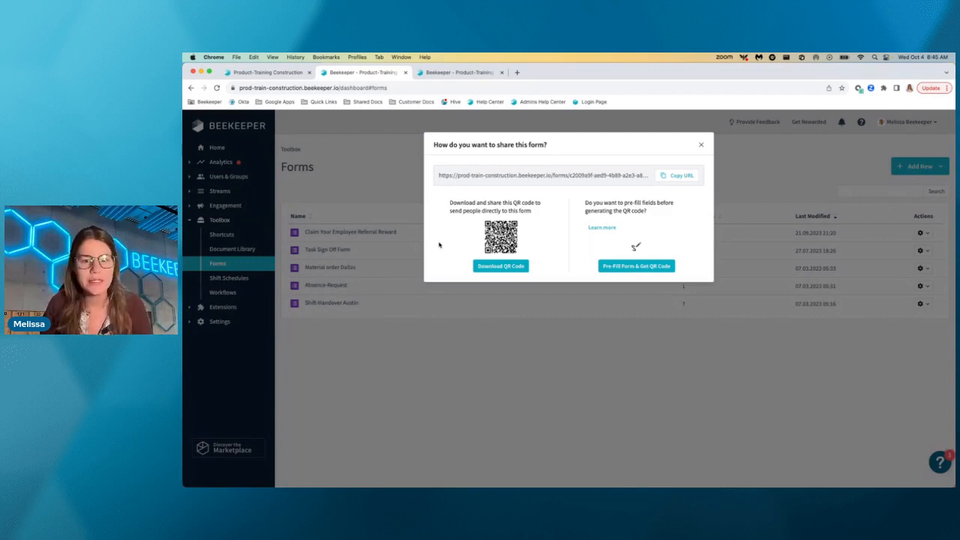
pyautogui.click(631, 268)
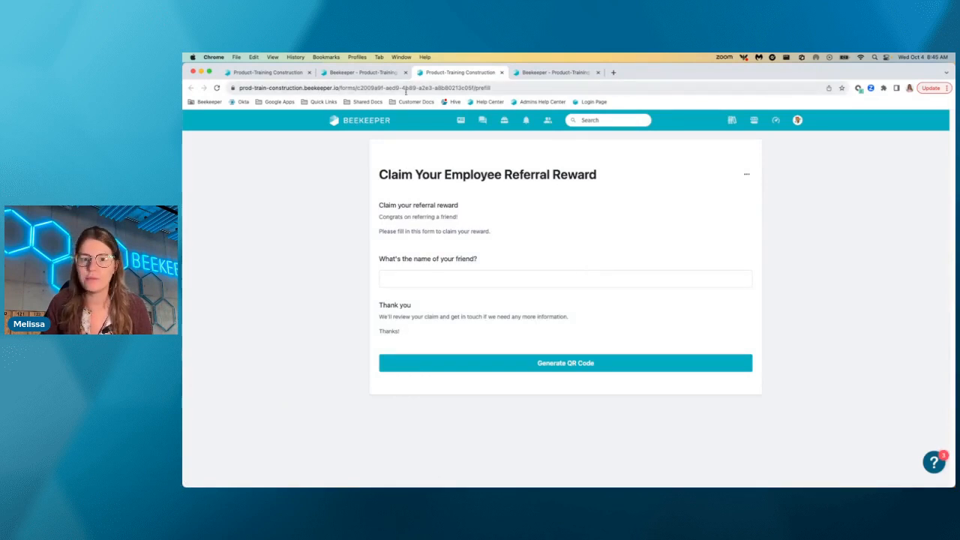
pyautogui.click(502, 72)
pyautogui.click(704, 147)
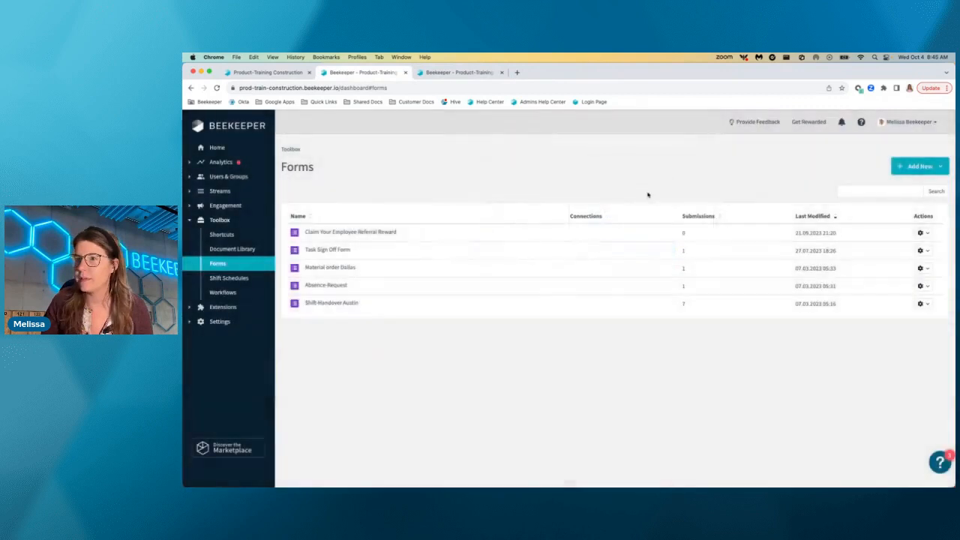
# Pre-fill the Construction-site field of the Shift-Handover Austin form with "Austin" and generate its QR code.
pyautogui.click(342, 303)
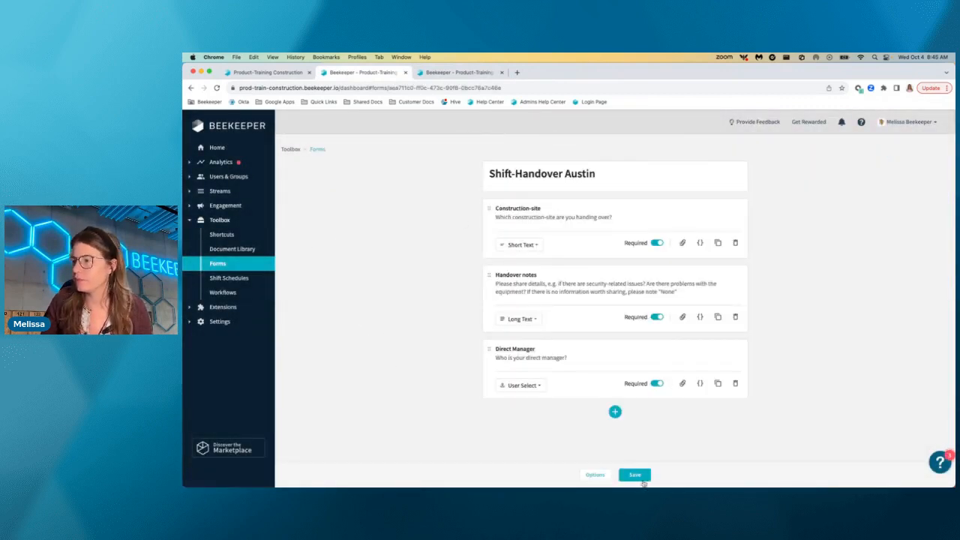
pyautogui.click(594, 474)
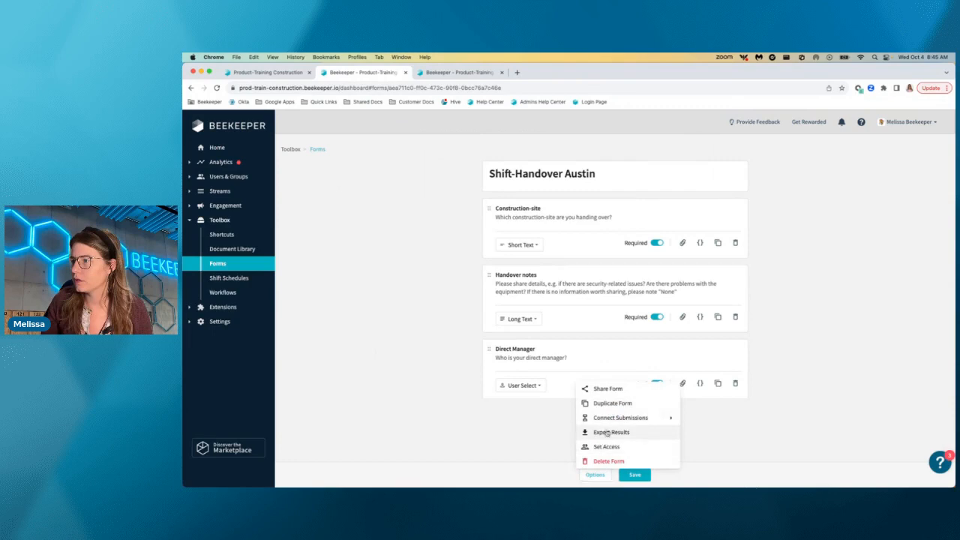
pyautogui.click(607, 389)
pyautogui.click(621, 266)
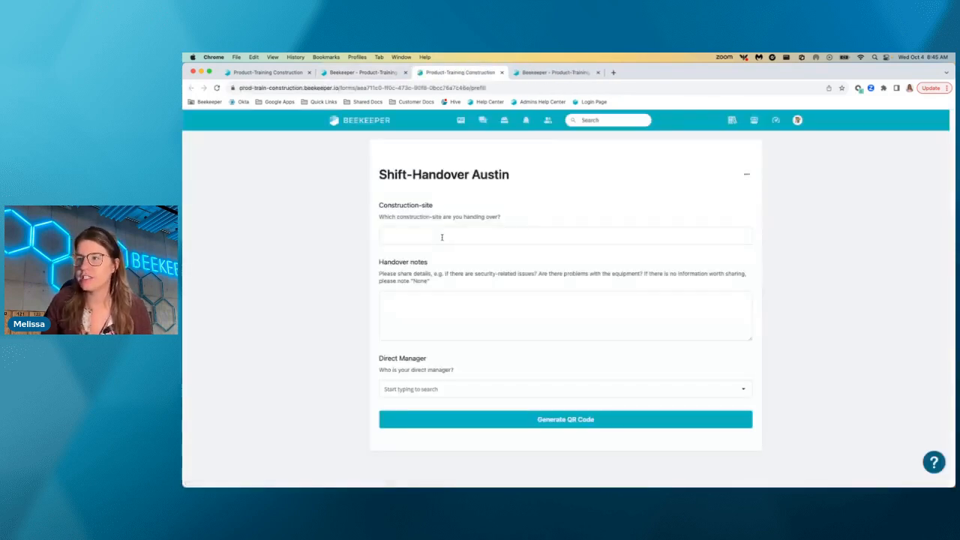
pyautogui.click(437, 236)
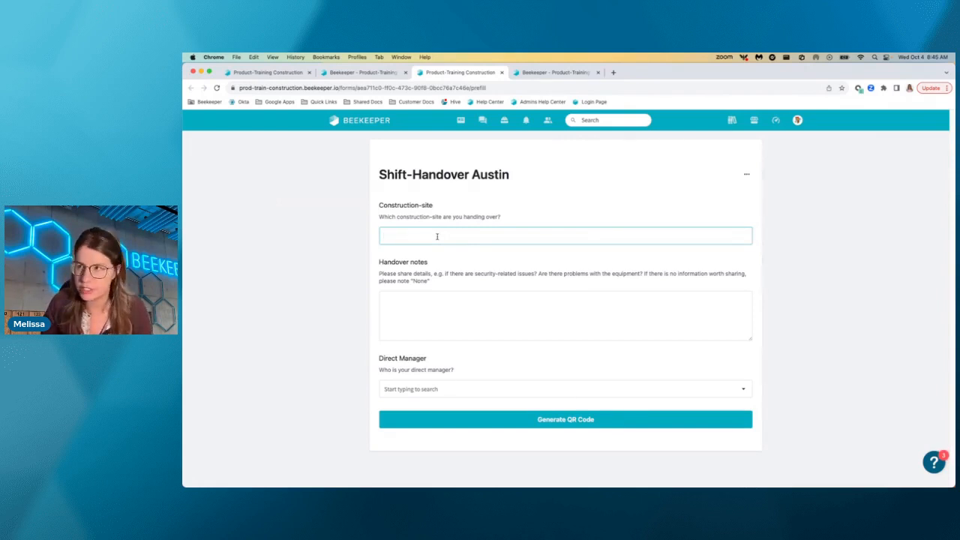
pyautogui.write('Austin')
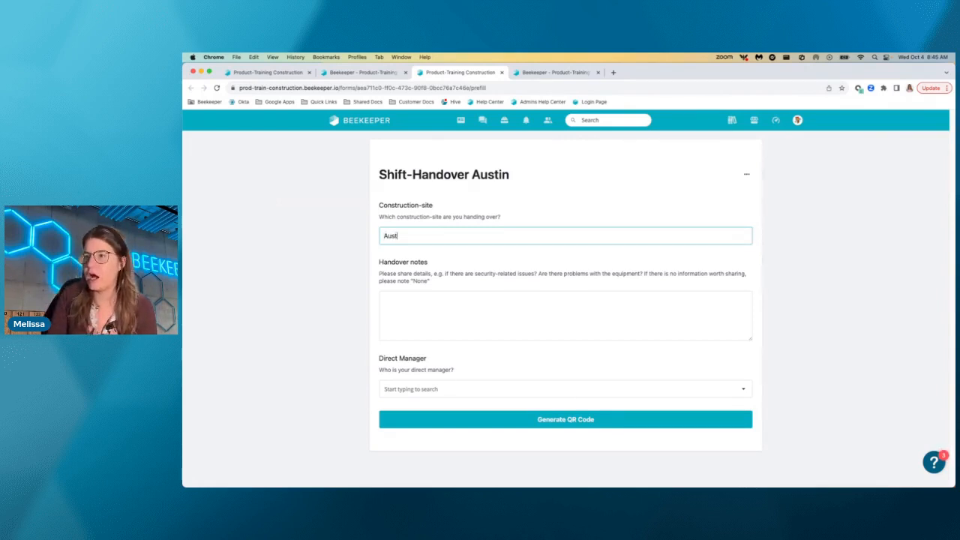
pyautogui.click(567, 420)
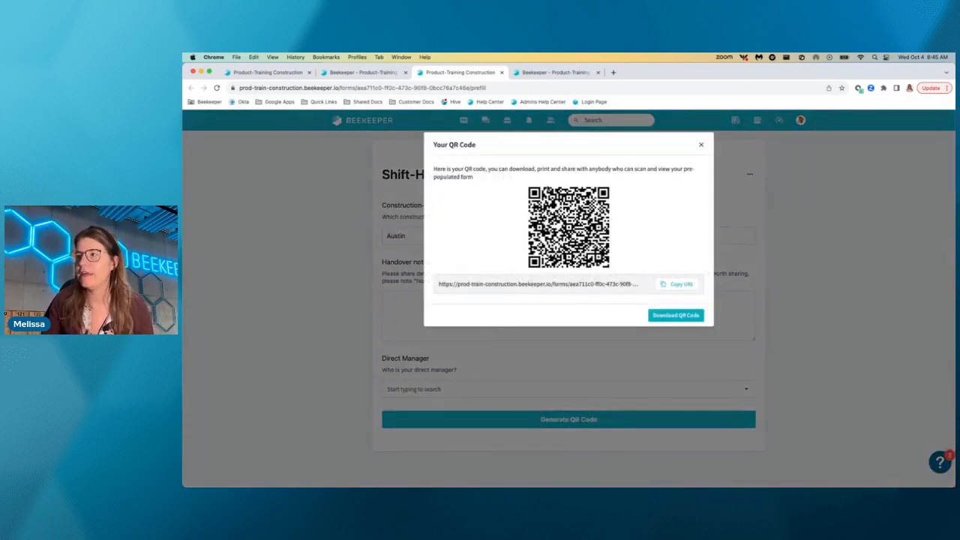
# Copy the pre-filled Shift-Handover Austin form's URL and open it in a new browser tab to check the form.
pyautogui.click(677, 284)
pyautogui.click(613, 72)
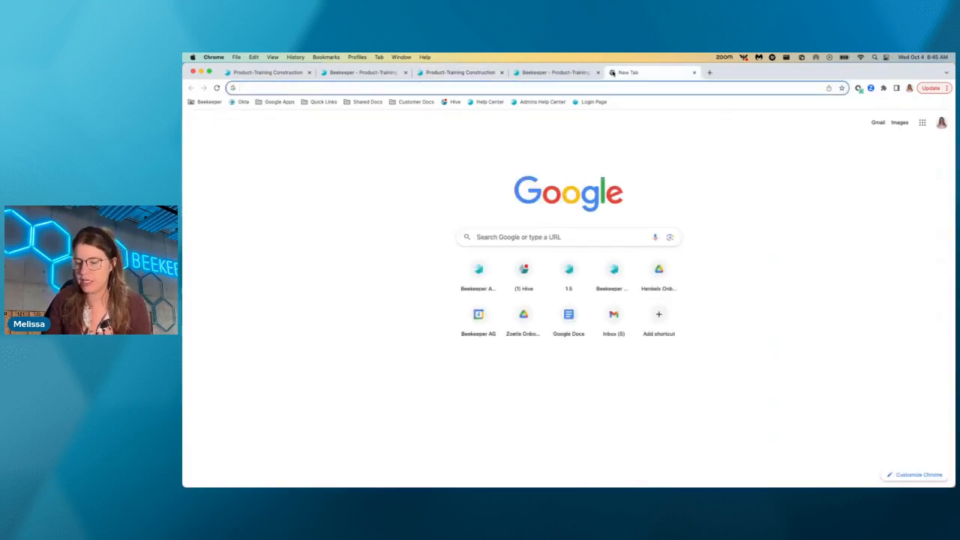
pyautogui.press('super+v')
pyautogui.press('Return')
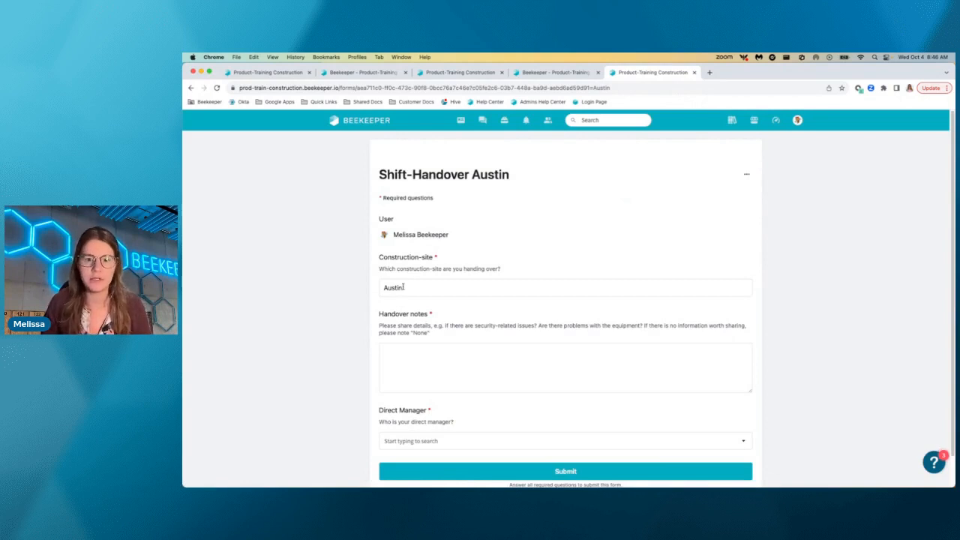
pyautogui.scroll(-1, 404, 287)
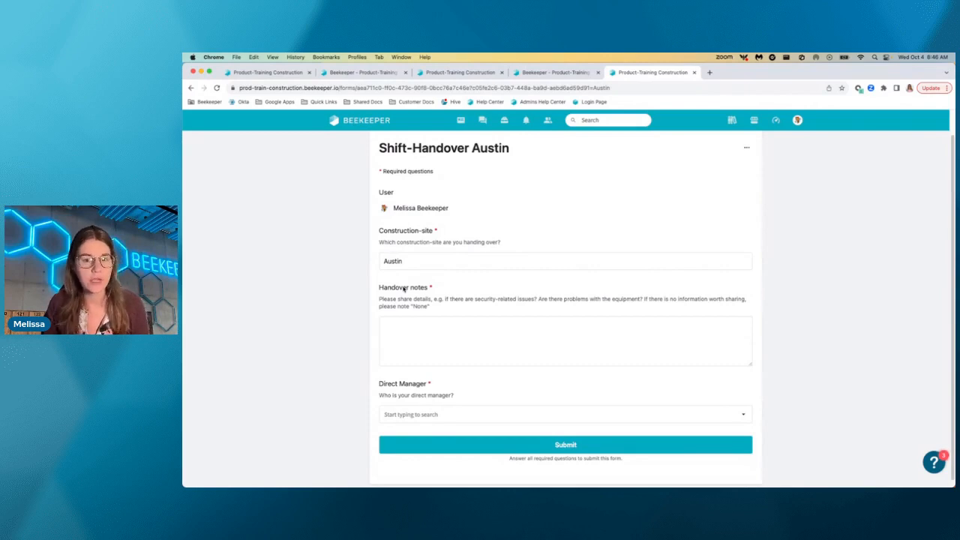
# Close the Shift-Handover Austin form's sharing dialog, review the form's options and return to the list of forms.
pyautogui.click(440, 72)
pyautogui.click(374, 73)
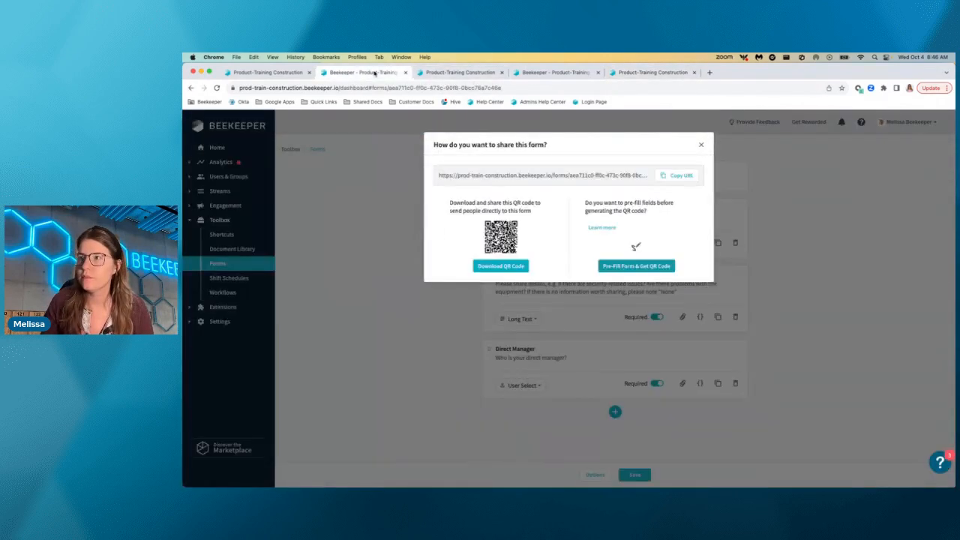
pyautogui.click(701, 145)
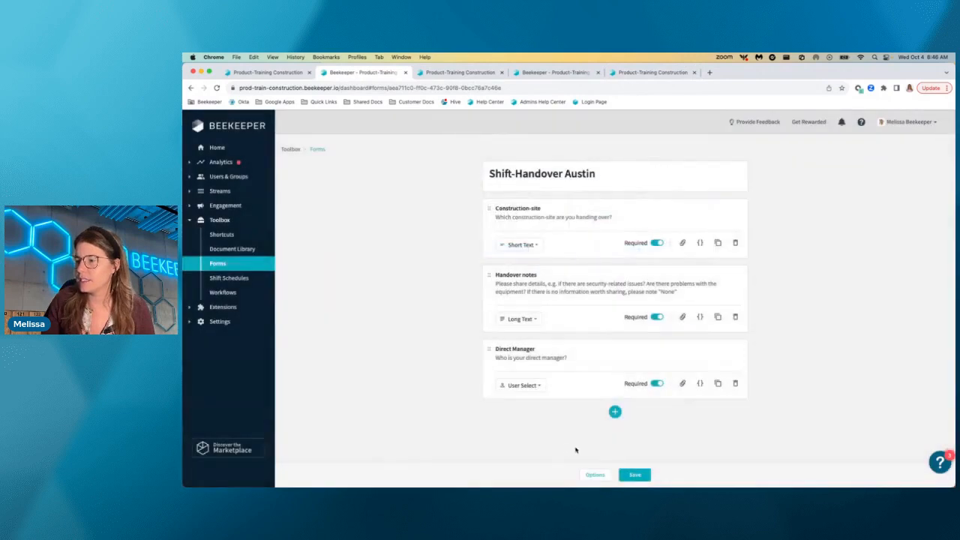
pyautogui.click(592, 478)
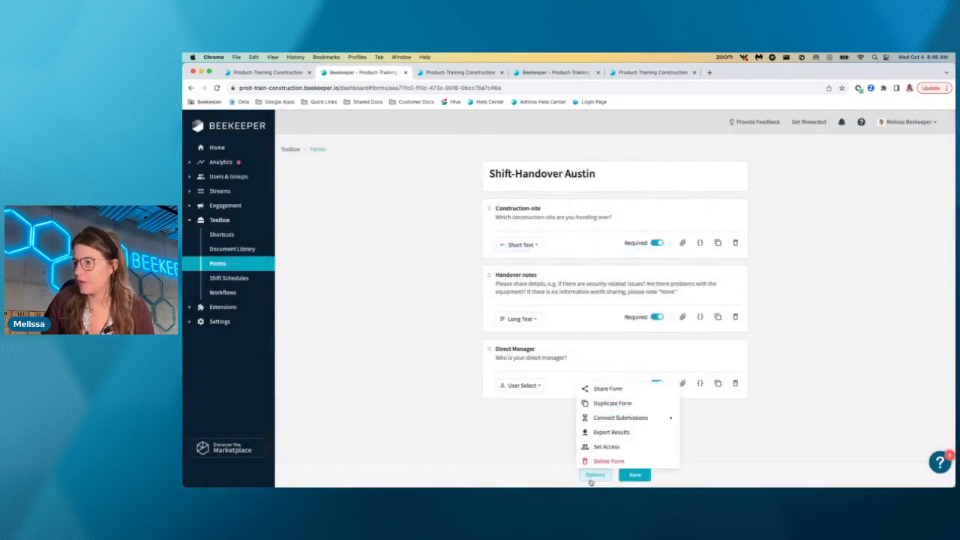
pyautogui.click(416, 387)
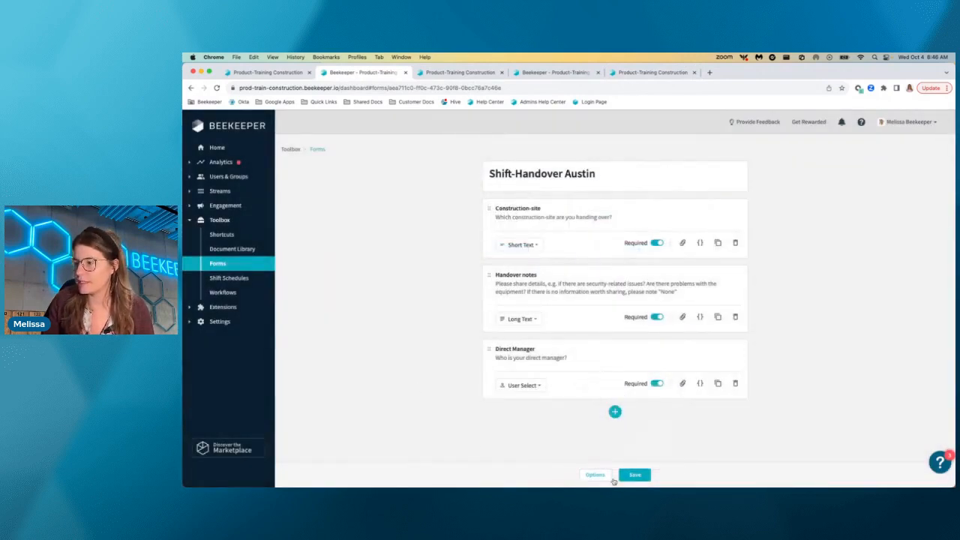
pyautogui.click(610, 478)
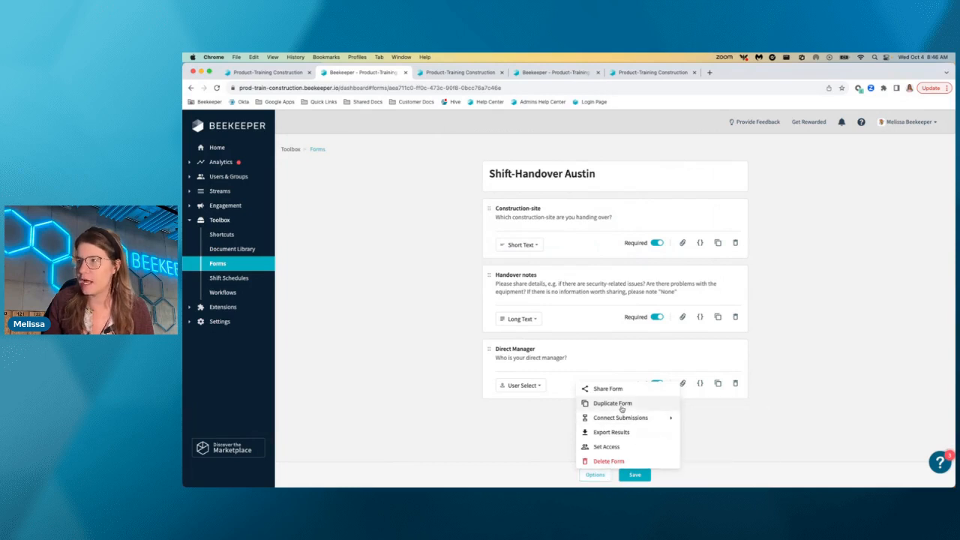
pyautogui.click(228, 264)
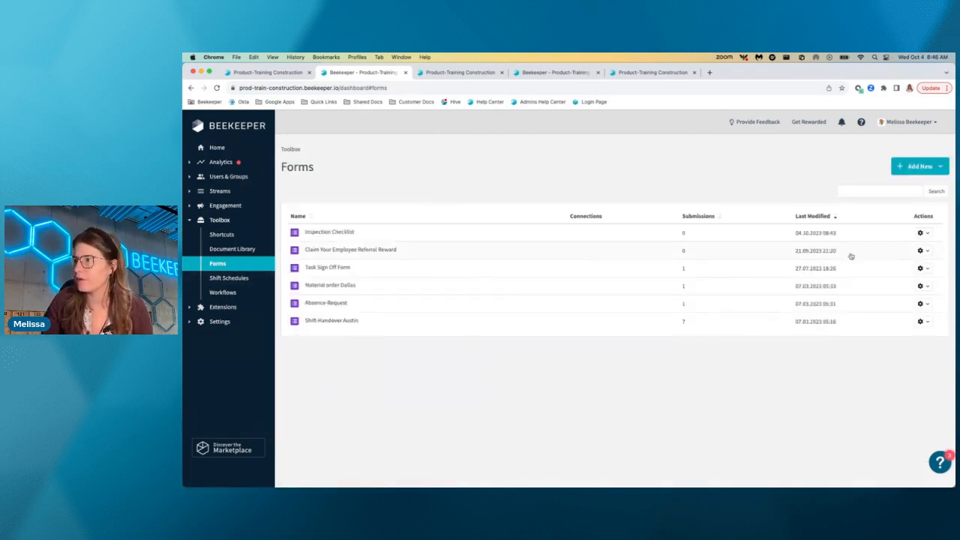
# Connect the Inspection Checklist form's submissions to be sent as PDF to email, enter the recipient's email address and save.
pyautogui.click(921, 233)
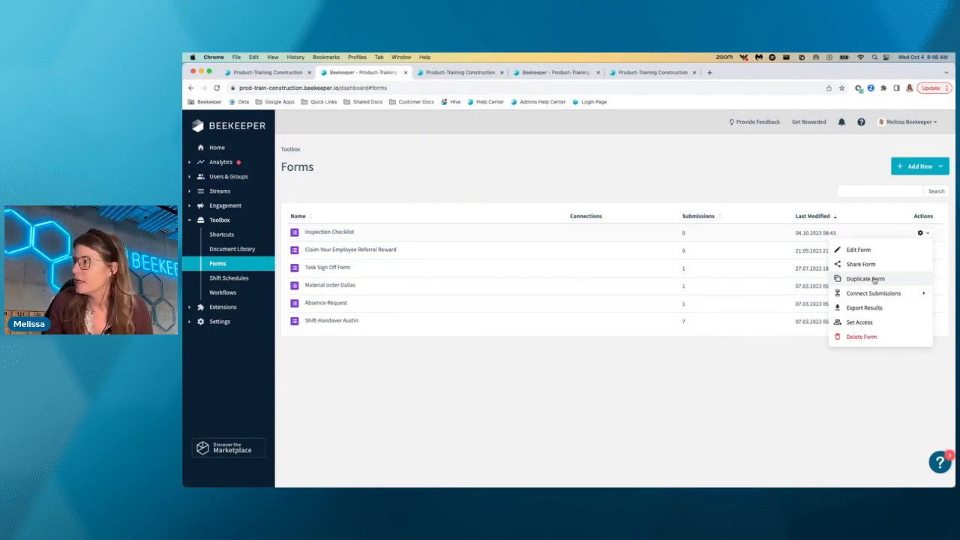
pyautogui.moveTo(870, 299)
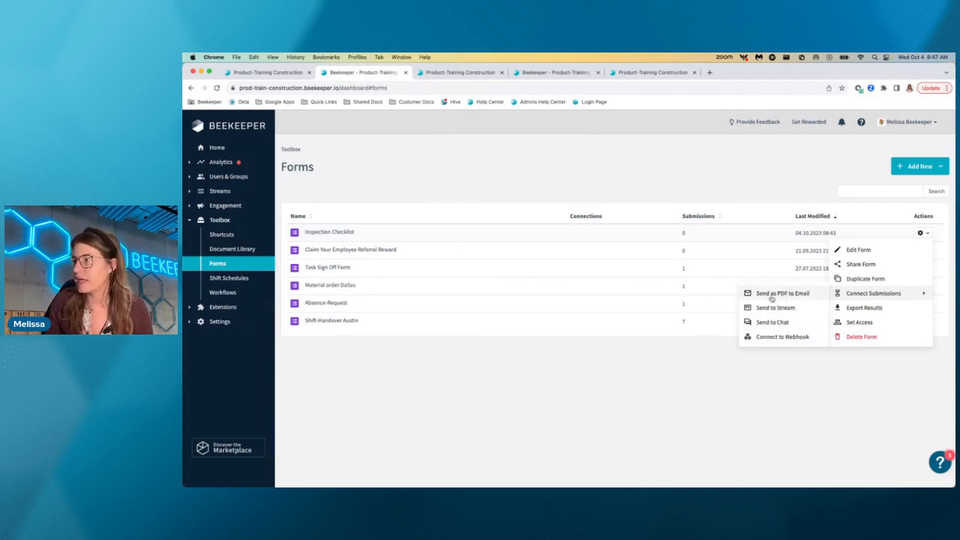
pyautogui.click(782, 294)
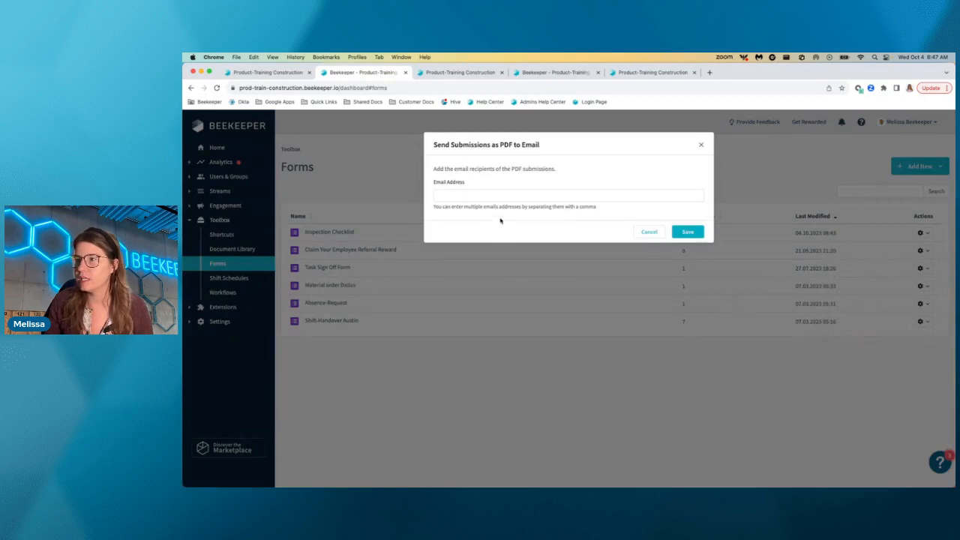
pyautogui.click(479, 194)
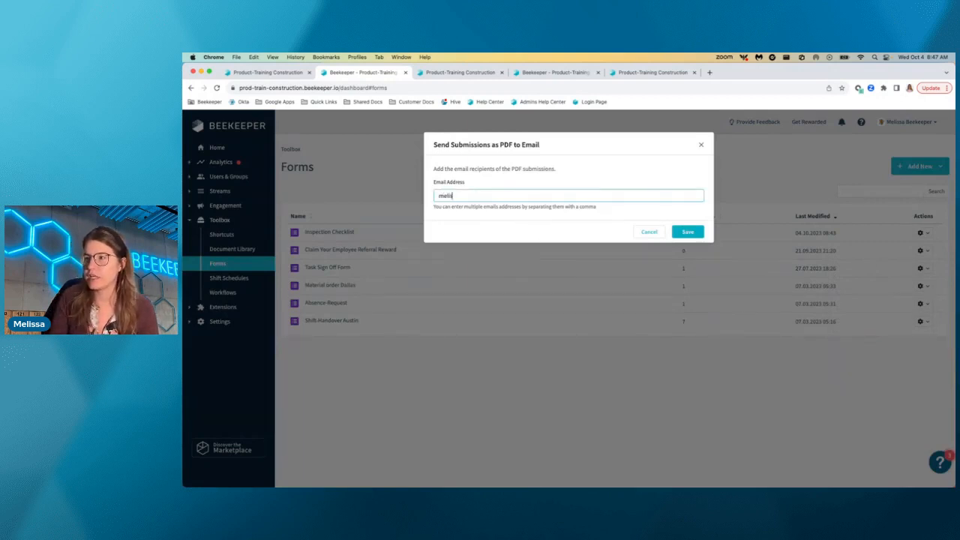
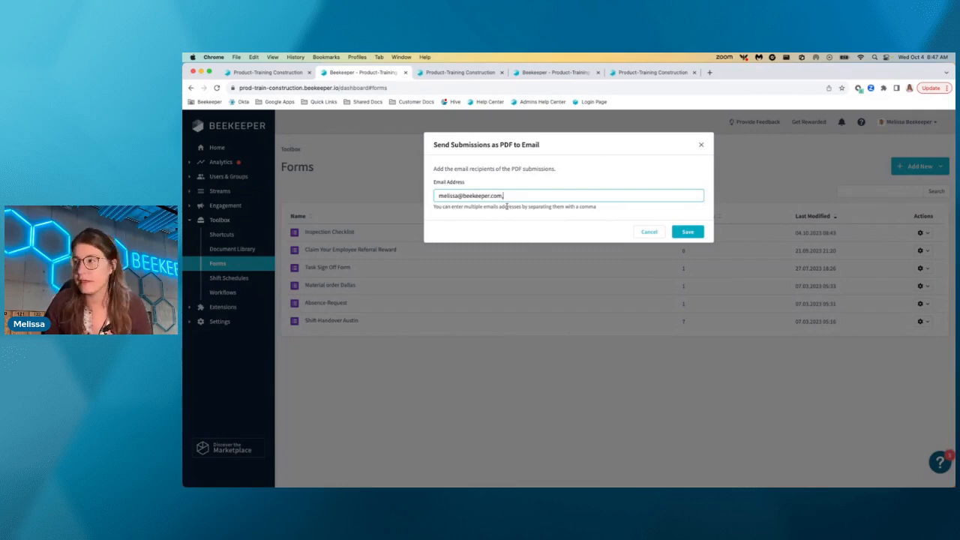
pyautogui.click(688, 232)
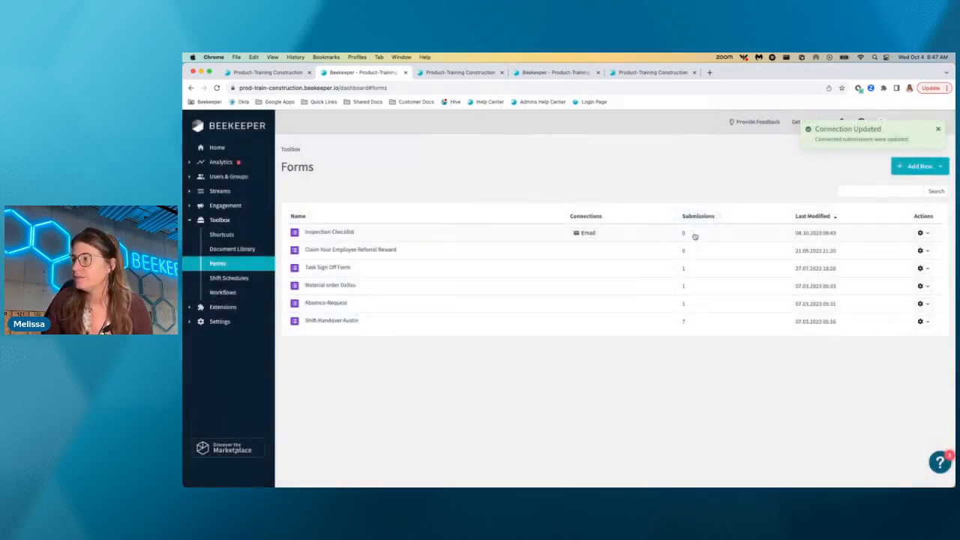
# Connect the Inspection Checklist form's submissions to chat, choose the first two users in the list as recipients and save.
pyautogui.click(920, 232)
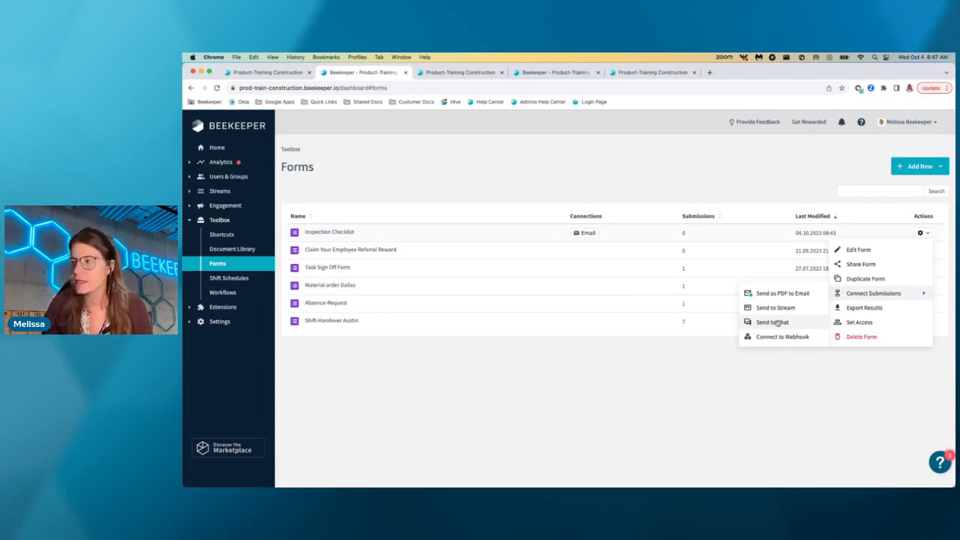
pyautogui.click(777, 322)
pyautogui.click(497, 195)
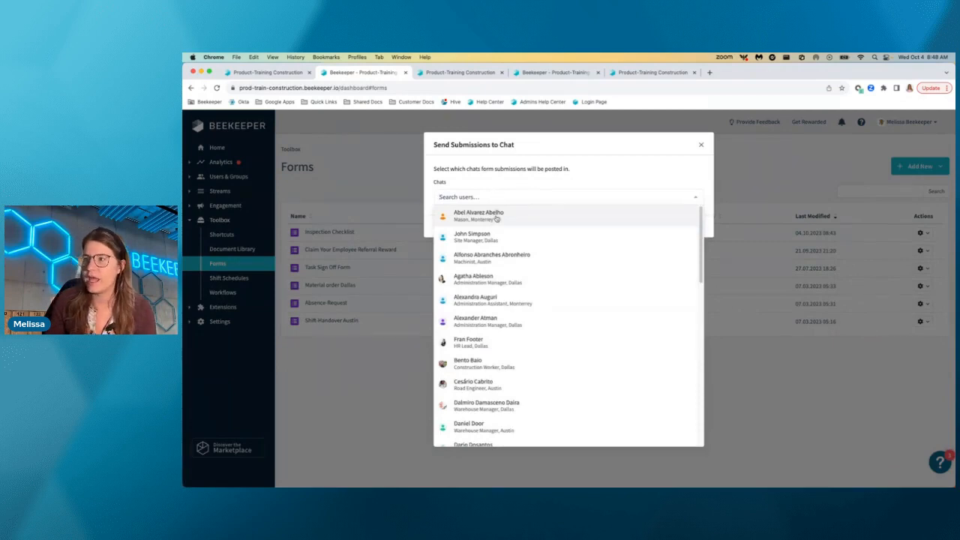
pyautogui.click(496, 217)
pyautogui.click(553, 199)
pyautogui.click(535, 227)
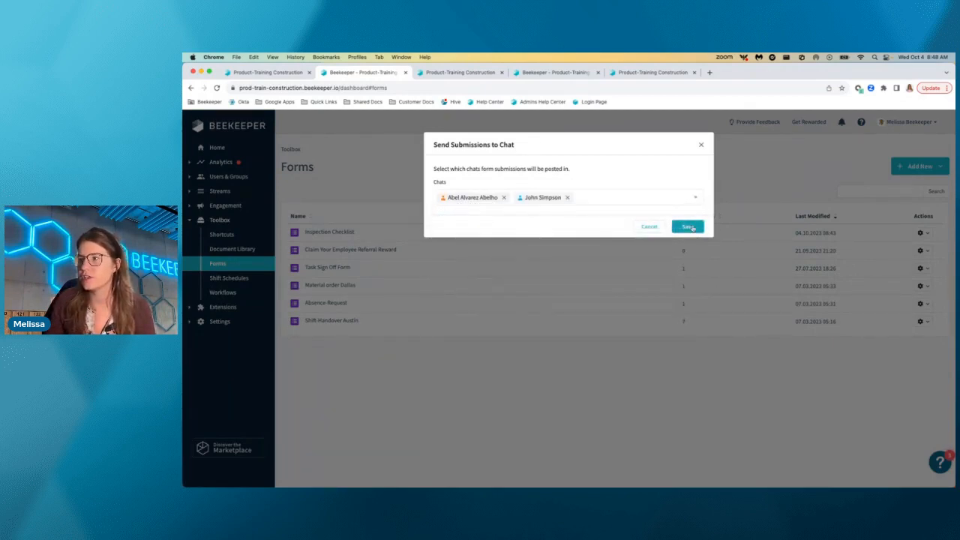
pyautogui.click(689, 227)
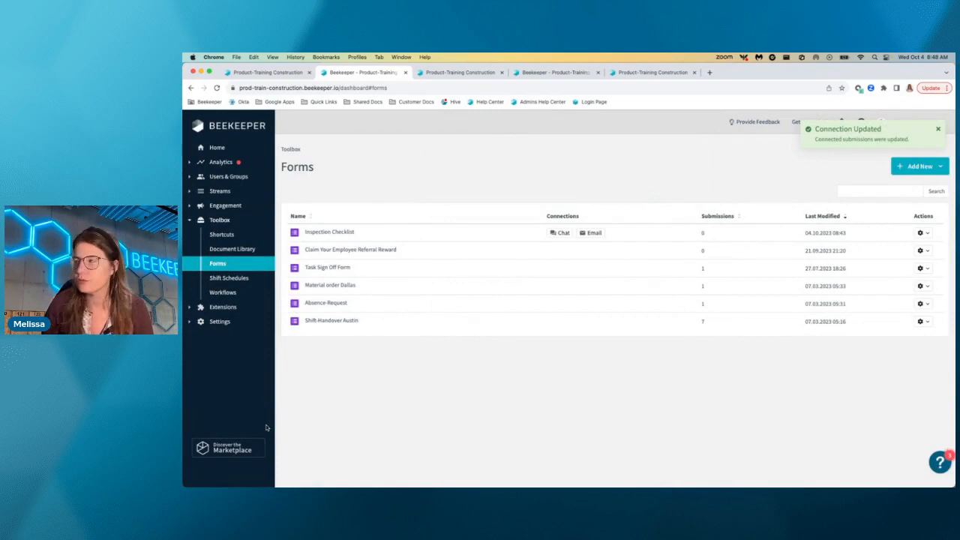
# Open the Inspection Checklist form's access settings and add another user as a collaborator.
pyautogui.click(922, 233)
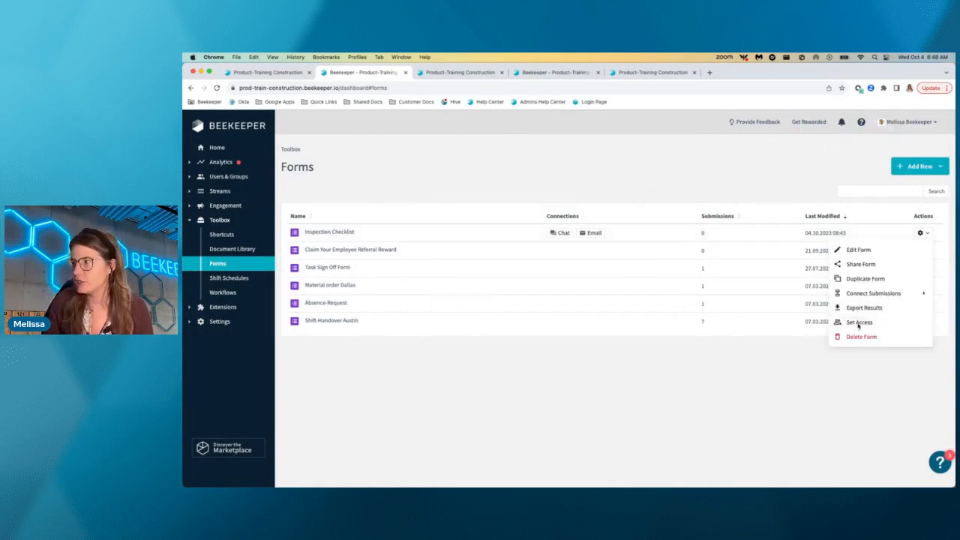
pyautogui.click(859, 323)
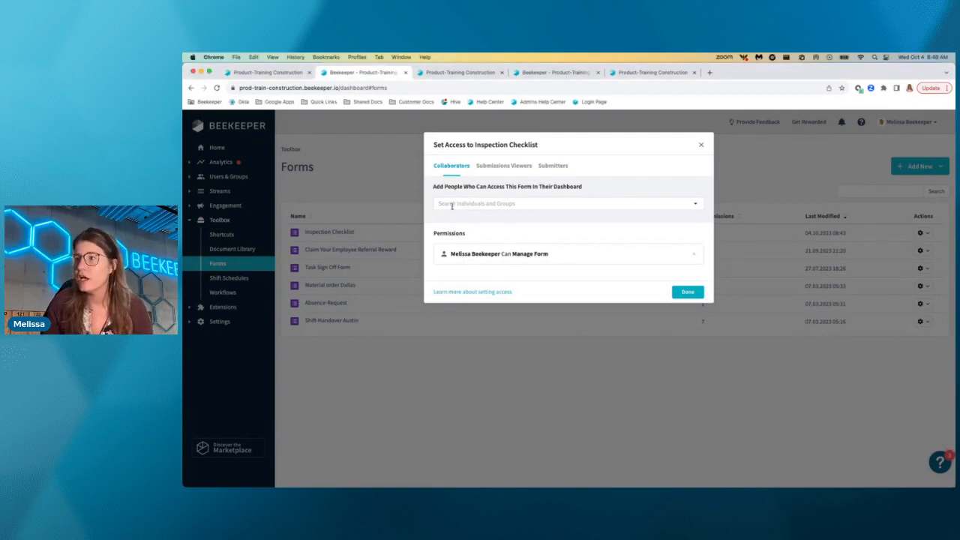
pyautogui.click(452, 207)
pyautogui.click(458, 221)
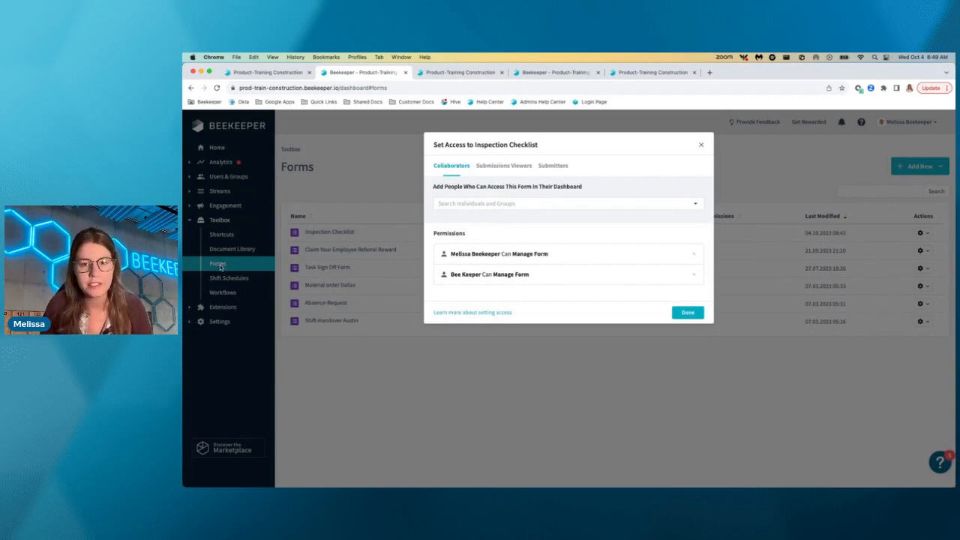
# Give the Dpt_Administration group access to view the Inspection Checklist form's submissions.
pyautogui.click(502, 168)
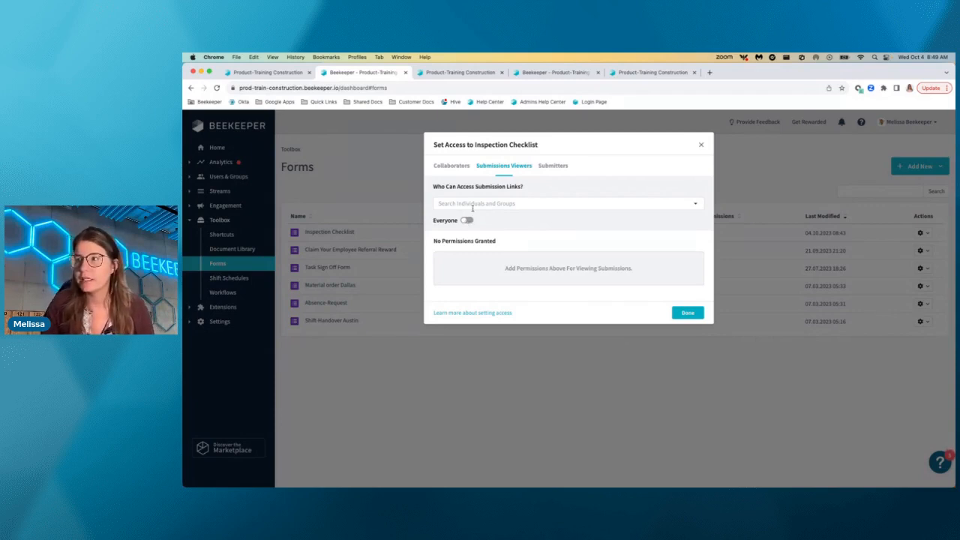
pyautogui.click(475, 203)
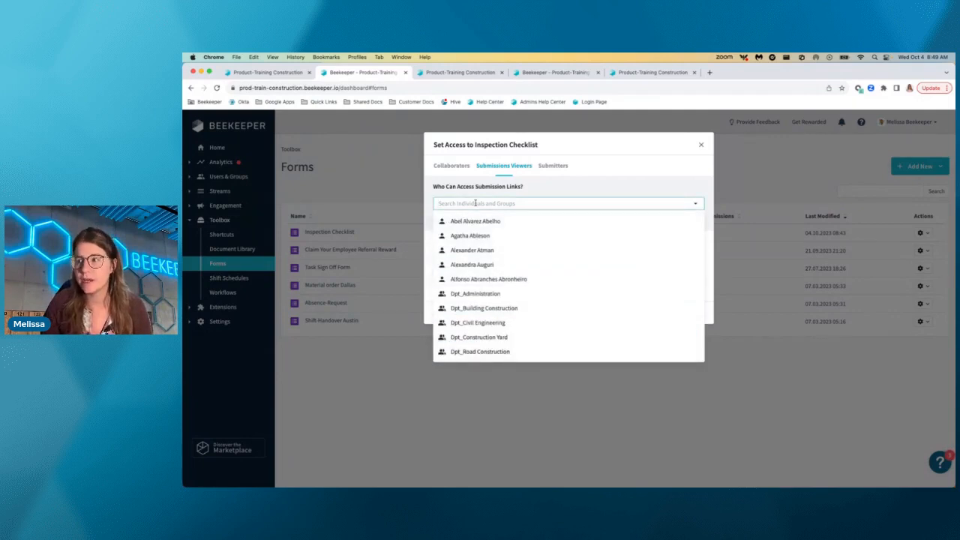
pyautogui.write('mana')
pyautogui.press('BackSpace')
pyautogui.press('BackSpace')
pyautogui.press('BackSpace')
pyautogui.press('BackSpace')
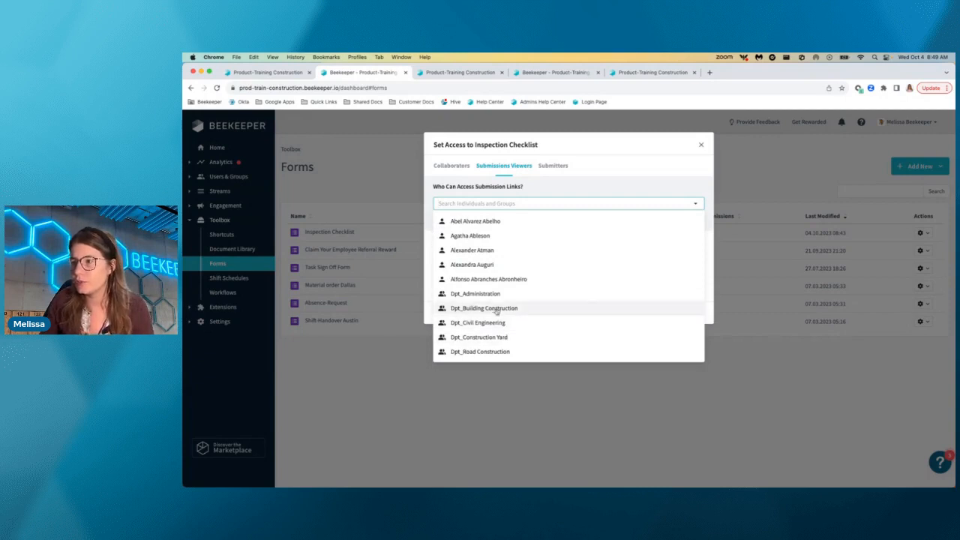
pyautogui.click(475, 293)
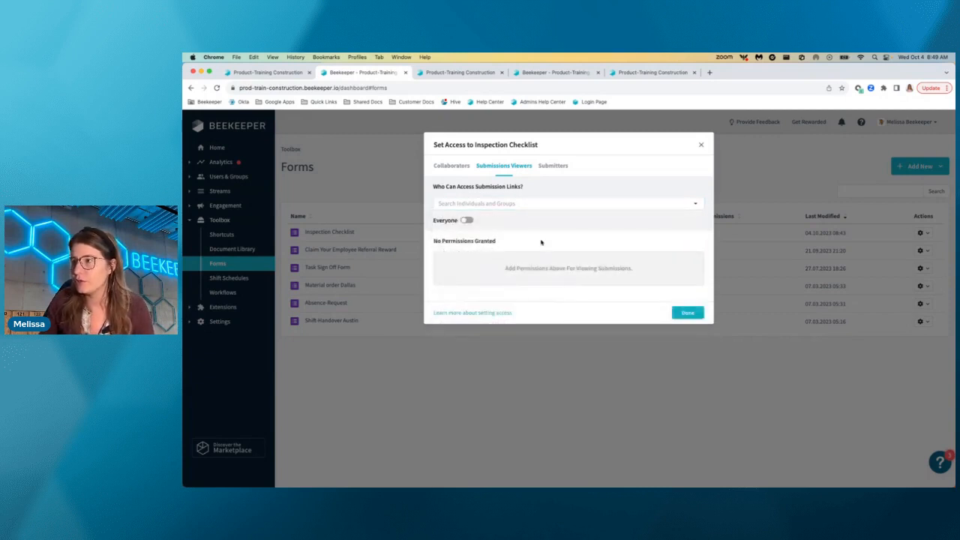
# Find and add an individual user as a submissions viewer, review the Submitters access and finish the access settings.
pyautogui.click(493, 203)
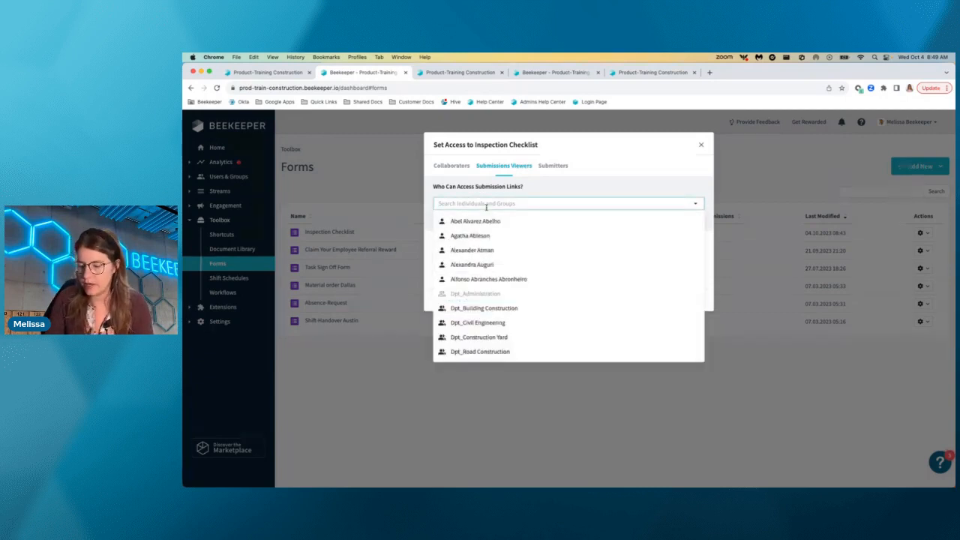
pyautogui.write('melissa')
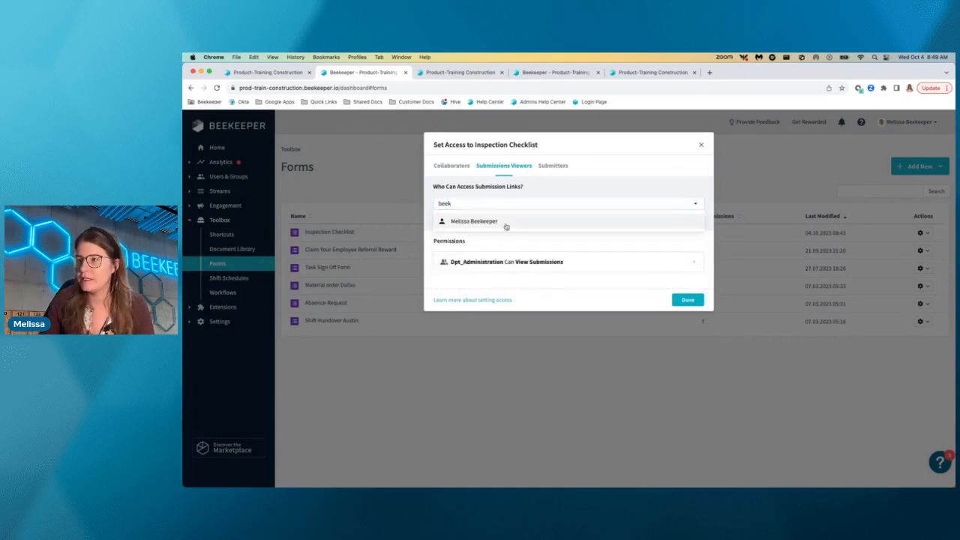
pyautogui.click(505, 224)
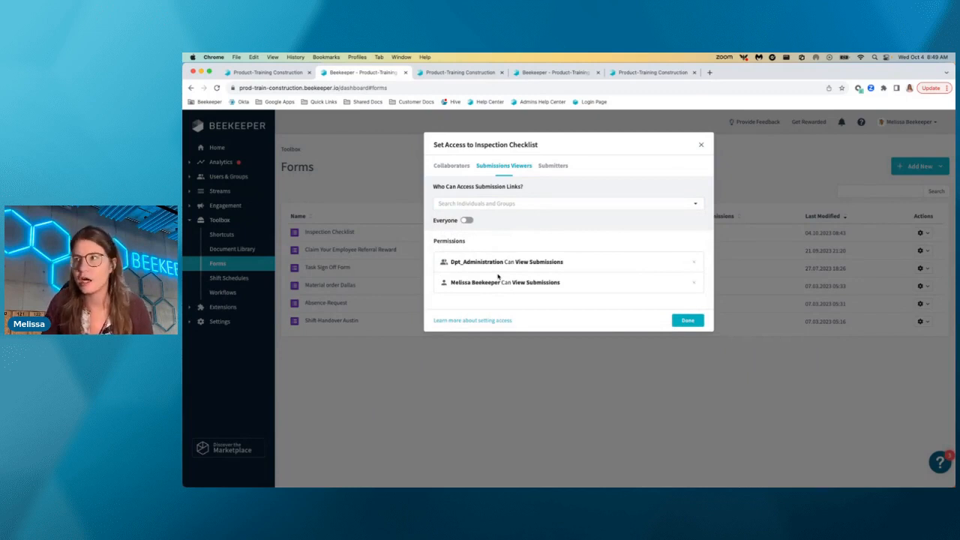
pyautogui.click(546, 173)
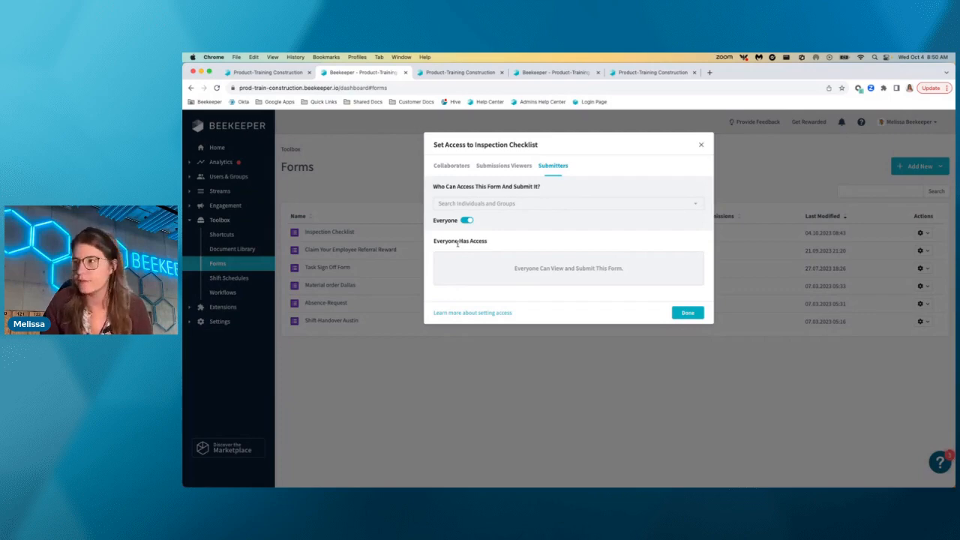
pyautogui.click(690, 315)
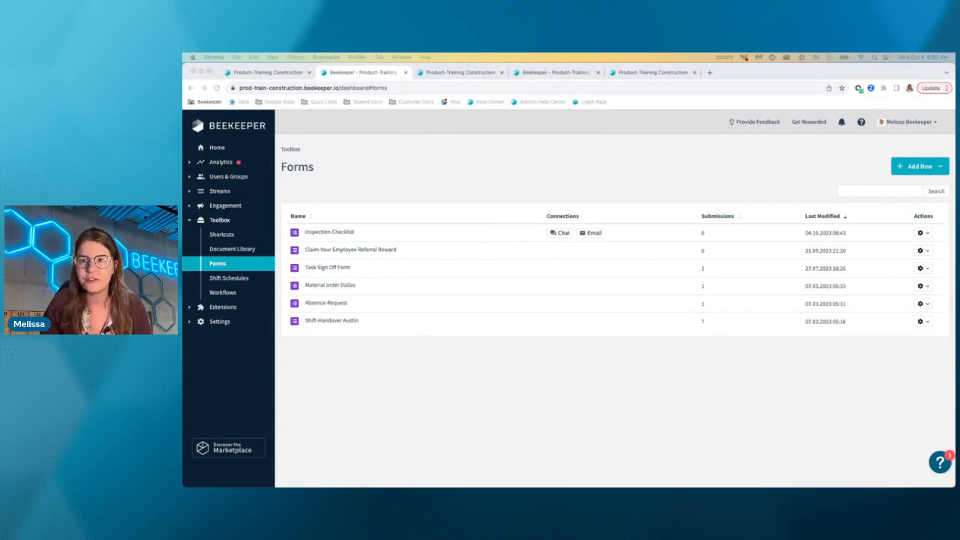
# Switch to the Shift-Handover Austin form's pre-fill browser tab and close its QR code dialog.
pyautogui.click(481, 75)
pyautogui.click(702, 145)
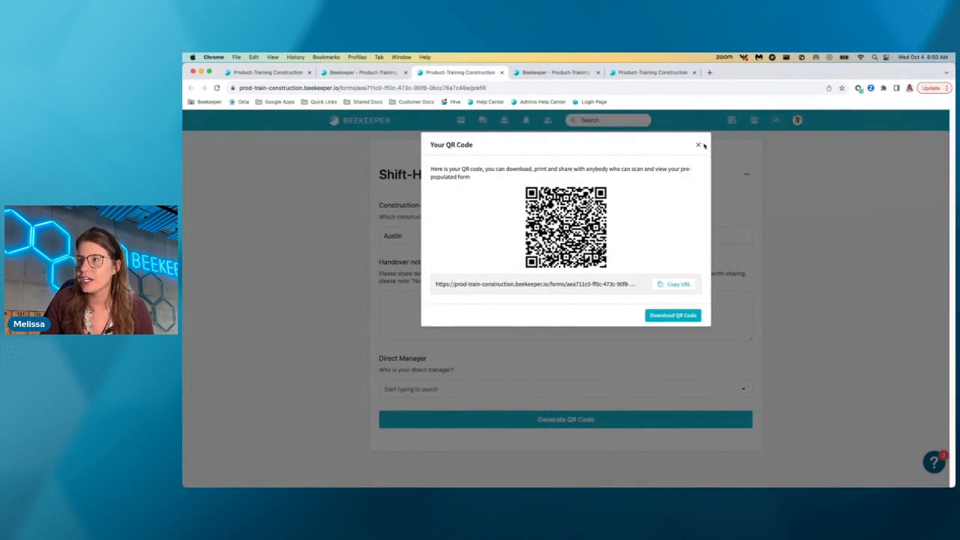